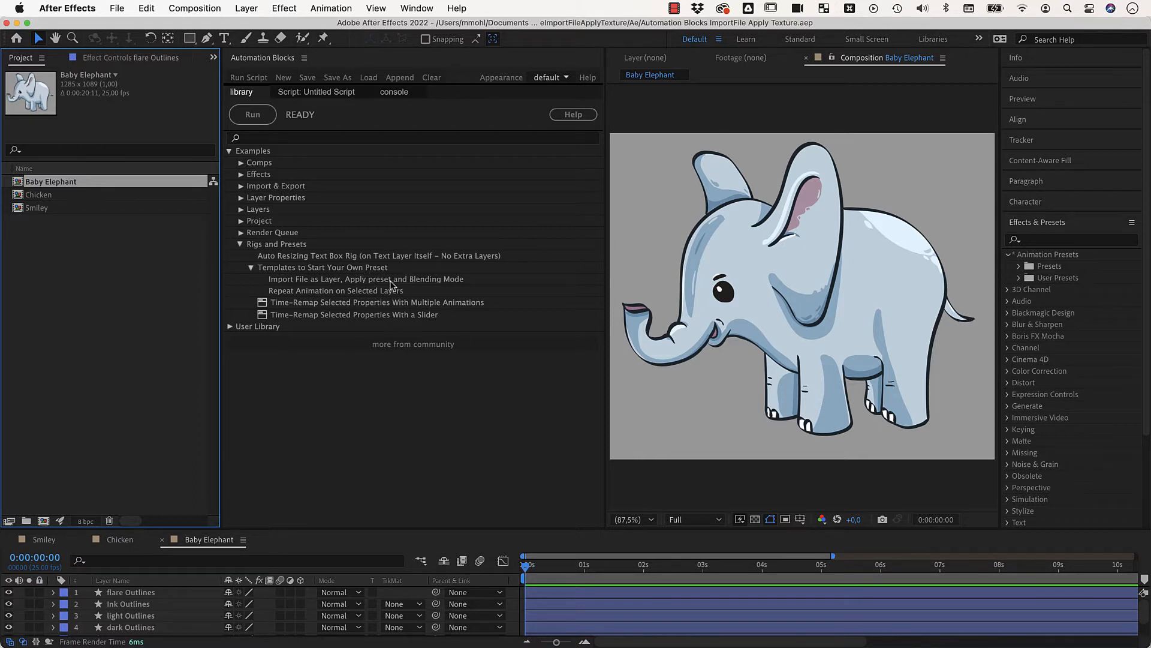
Load the "Import File as Layer, Apply preset and Blending Mode" template script and run it on the Baby Elephant composition.
mouse_move(391, 284)
double_click(370, 282)
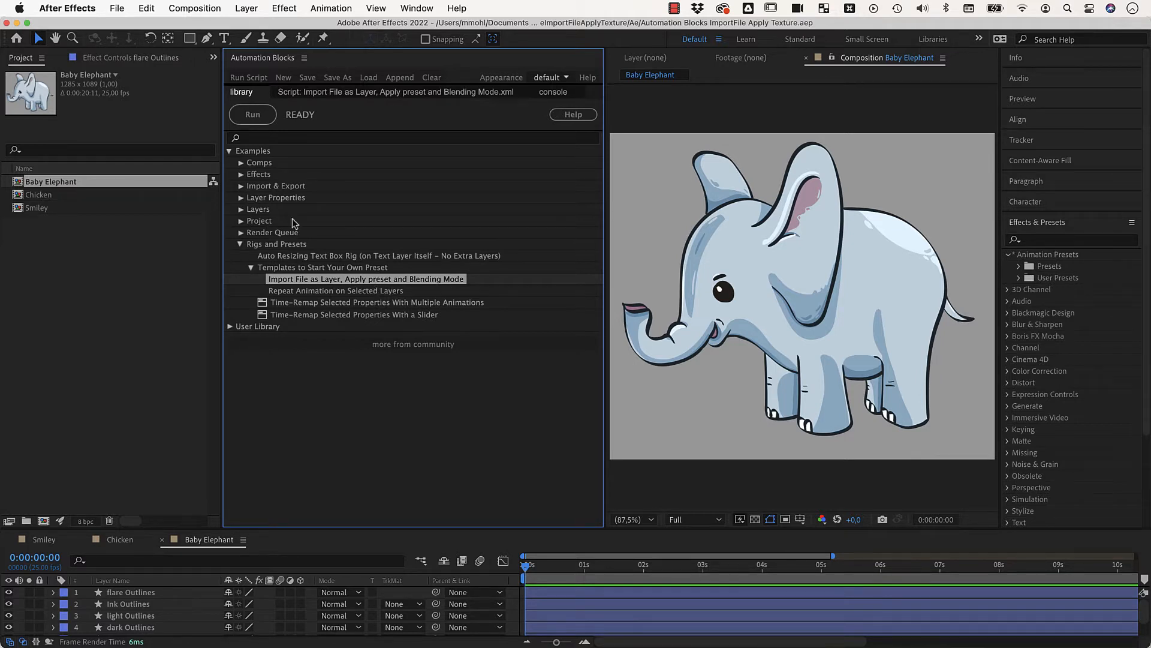
left_click(262, 118)
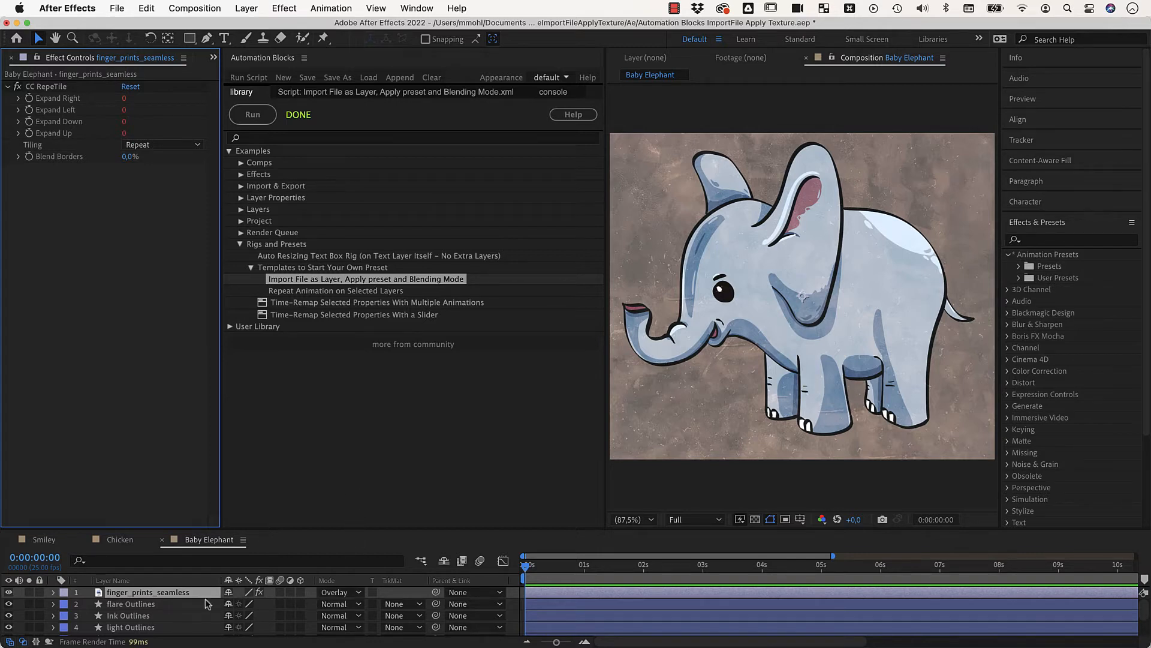
Reveal the effect on the finger_prints_seamless layer, and reduce the layer's scale to 30%.
left_click(184, 594)
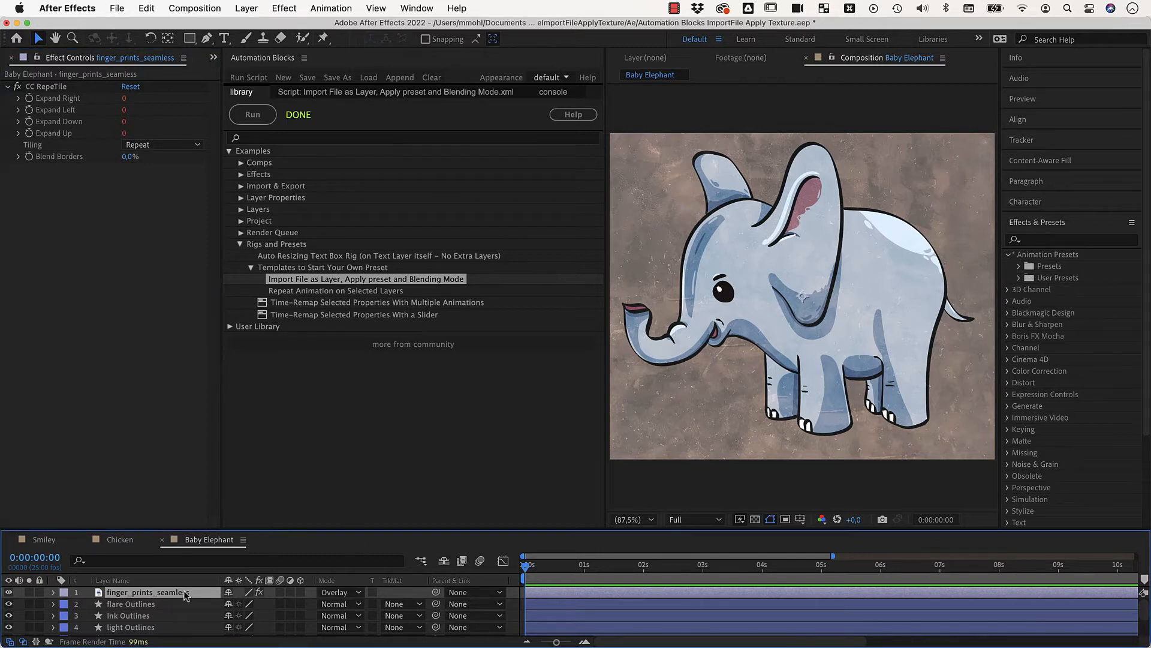
key("e")
left_click(92, 606)
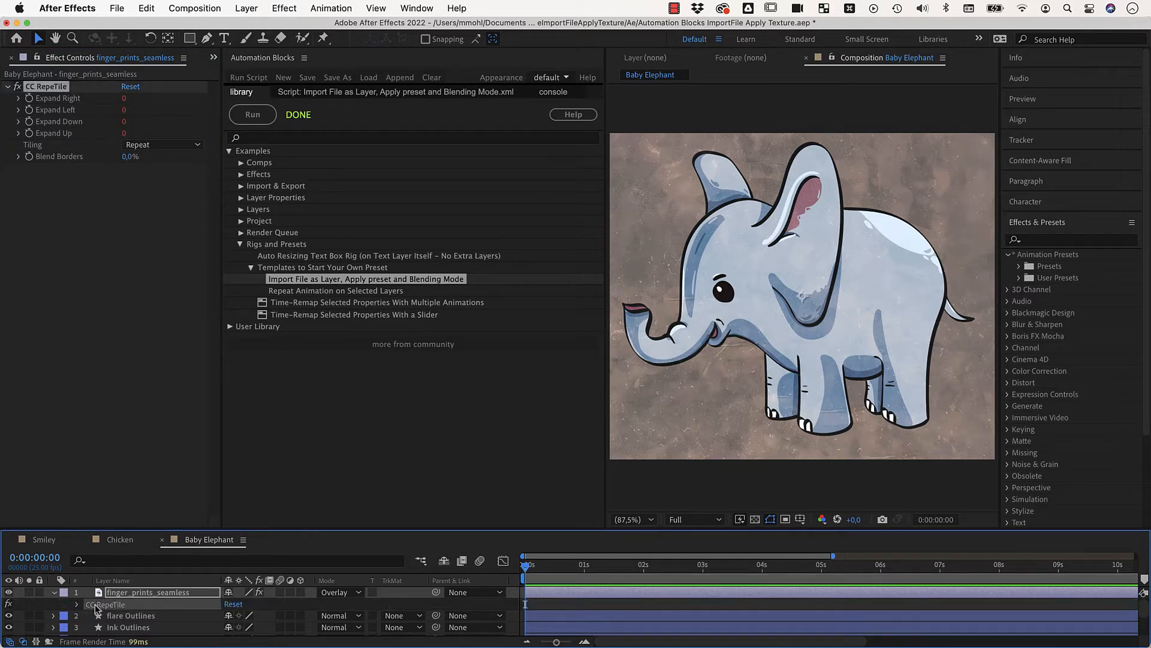
key("s")
left_click_drag(262, 608, 224, 612)
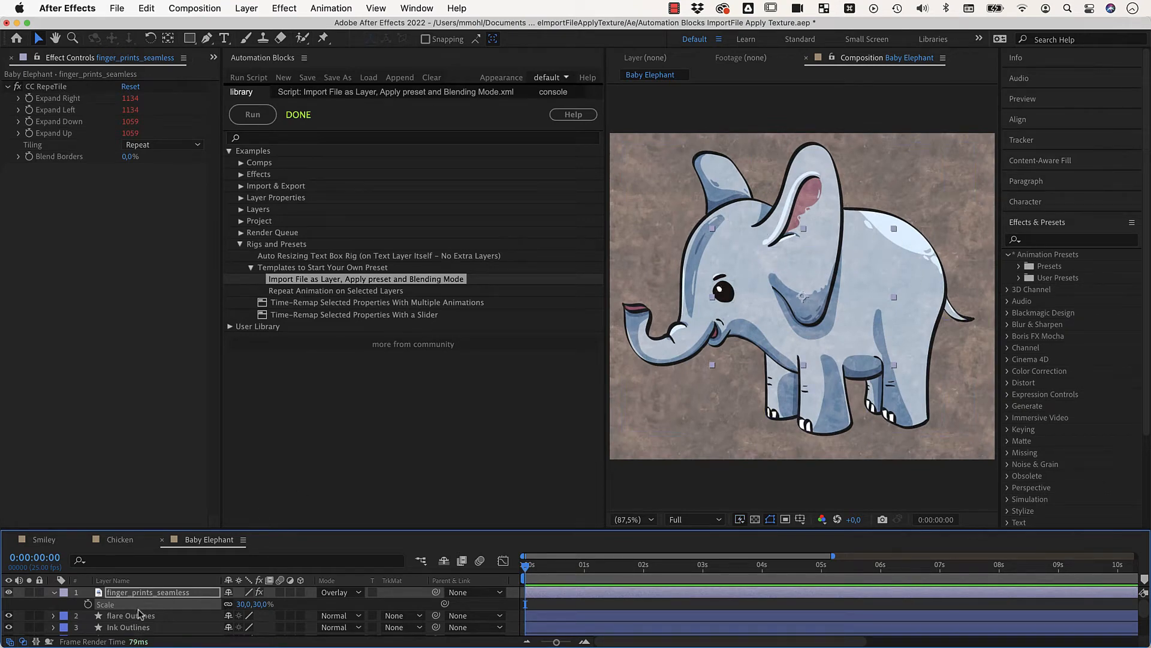
Turn the texture layer's CC RepeTile effect off and on to compare the elephant with and without tiling.
key("e")
left_click(7, 605)
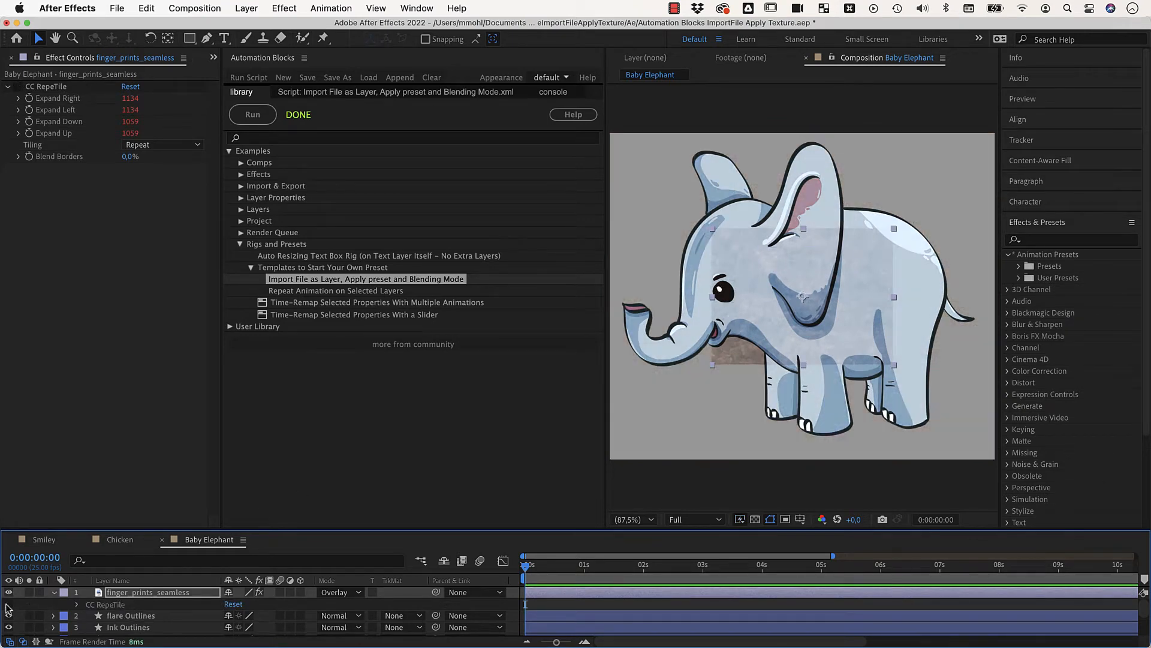
left_click(8, 604)
left_click(8, 605)
left_click(8, 604)
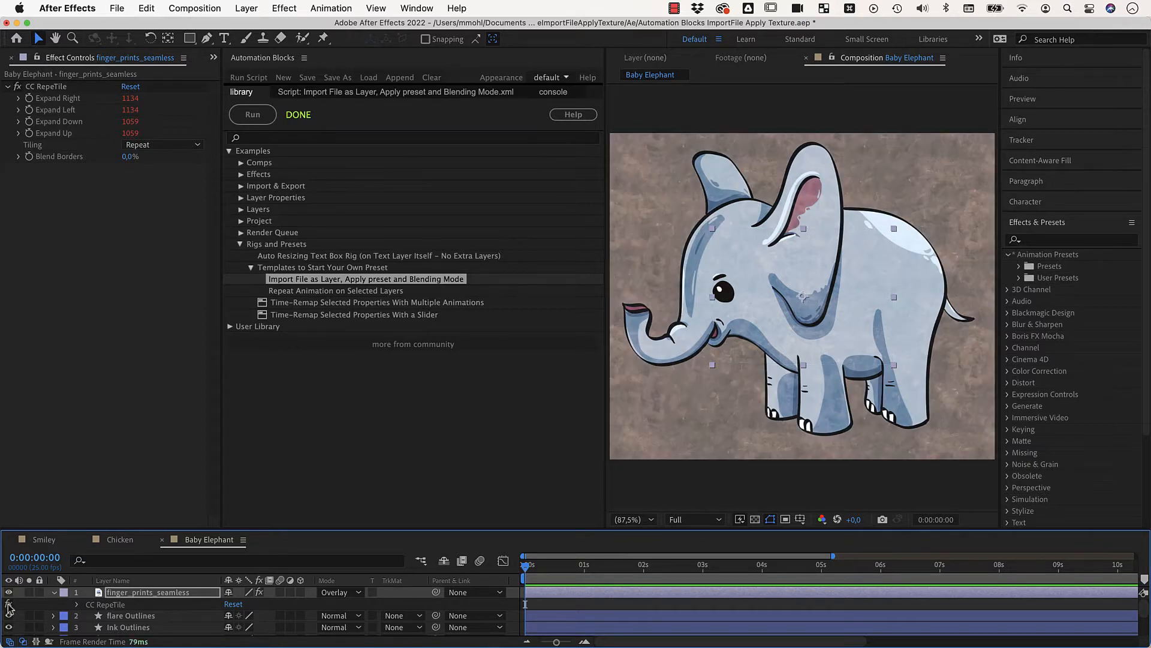
left_click(8, 604)
left_click(8, 604)
Switch to the Chicken composition and run the loaded texture import script on it.
left_click(117, 541)
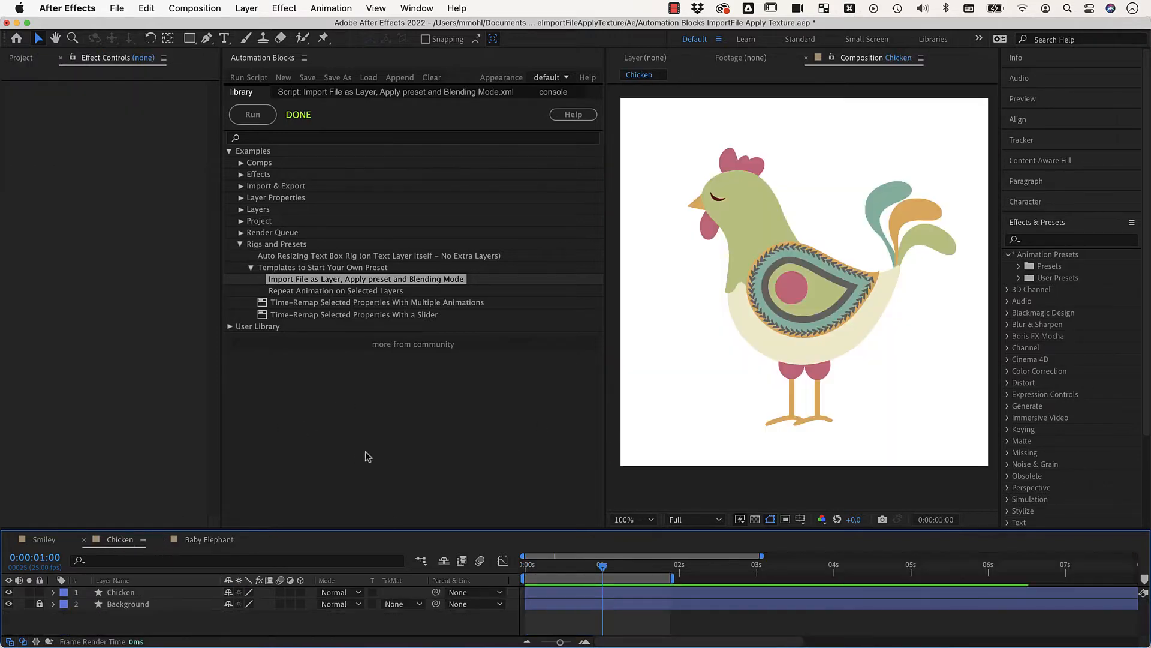
left_click(260, 120)
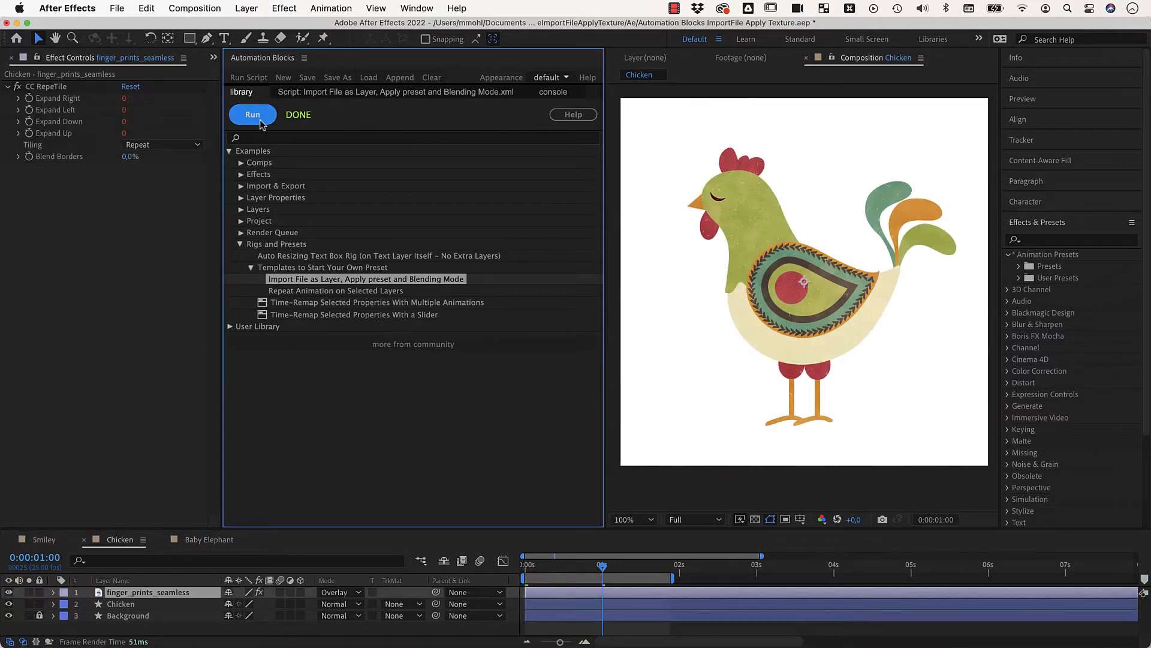
Compare the chicken's wing up close with the finger_prints_seamless layer hidden and shown.
scroll(863, 294, "up", 4)
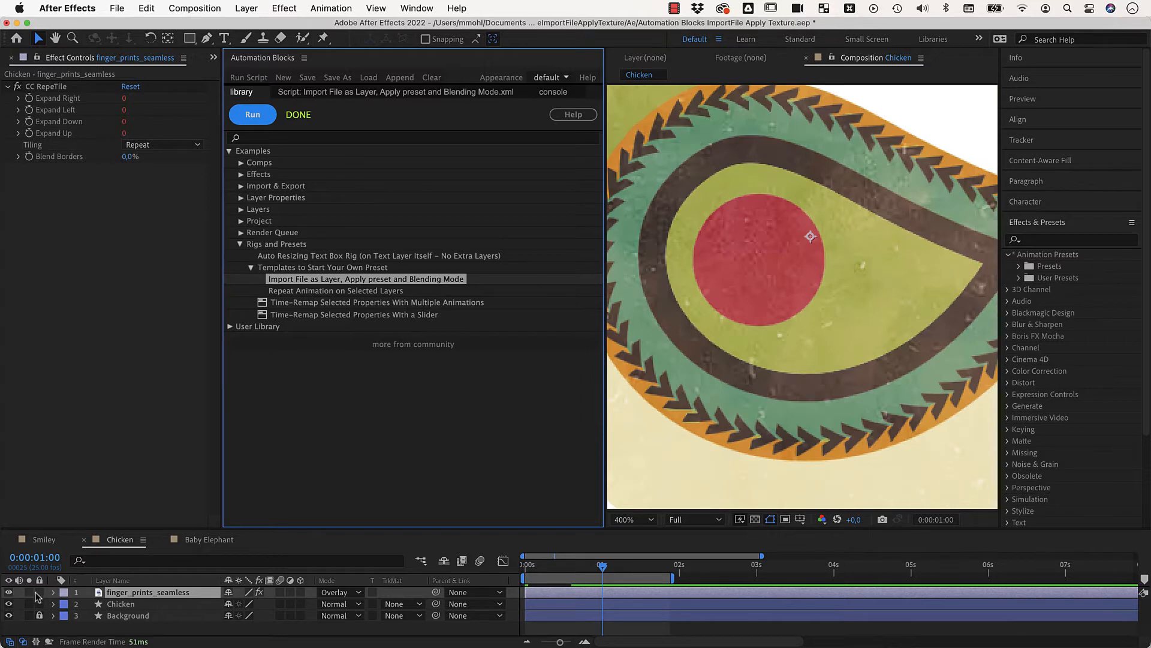
left_click(9, 592)
left_click(9, 592)
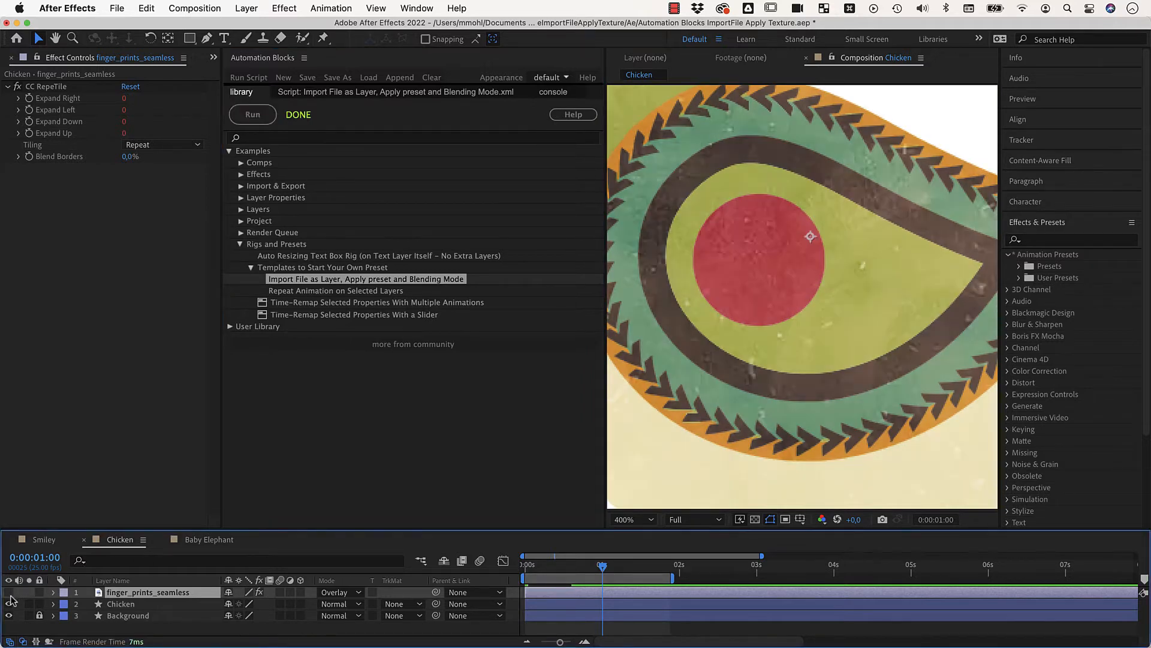
left_click(9, 592)
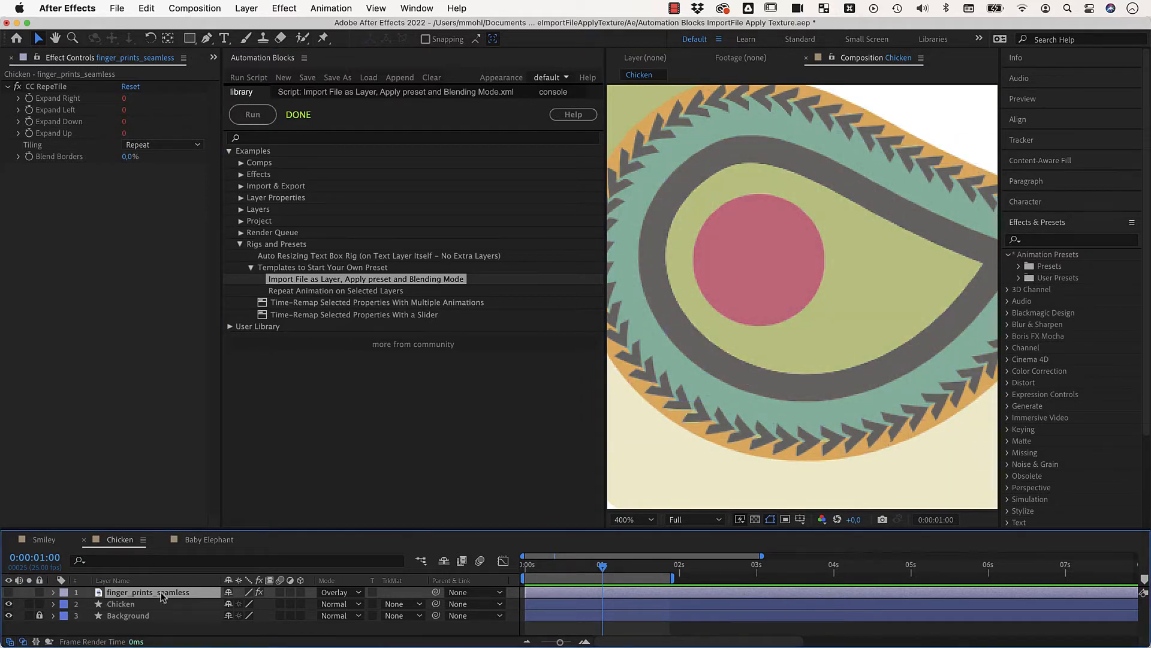
left_click(9, 592)
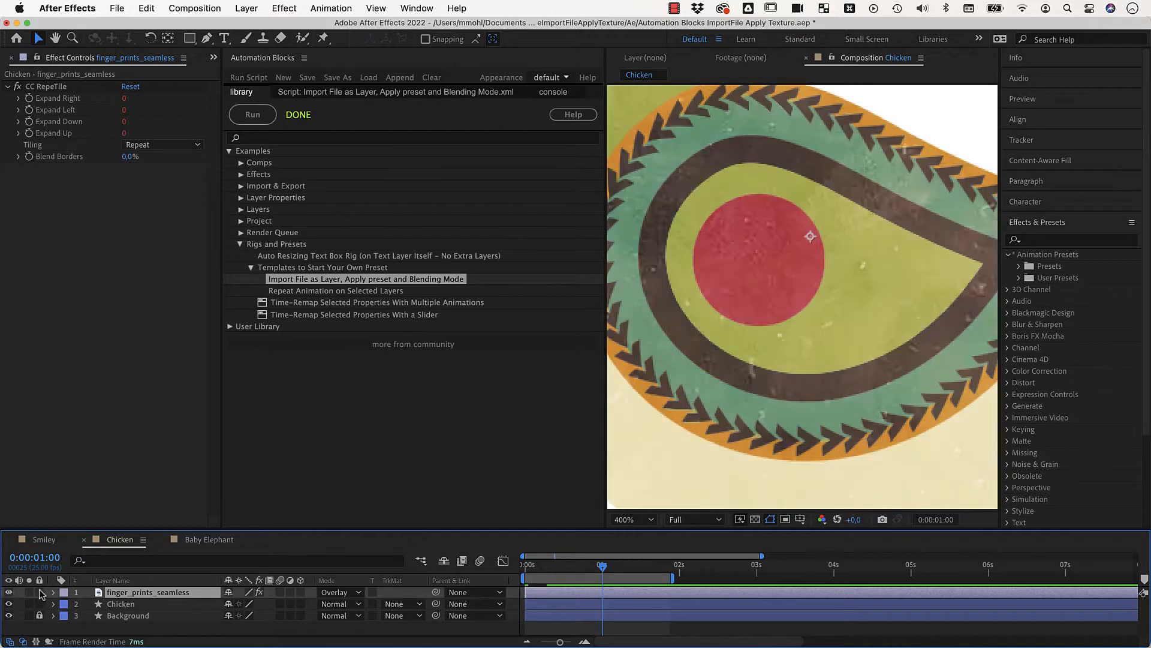
Switch to the Smiley composition and run the loaded texture import script on it.
left_click(44, 539)
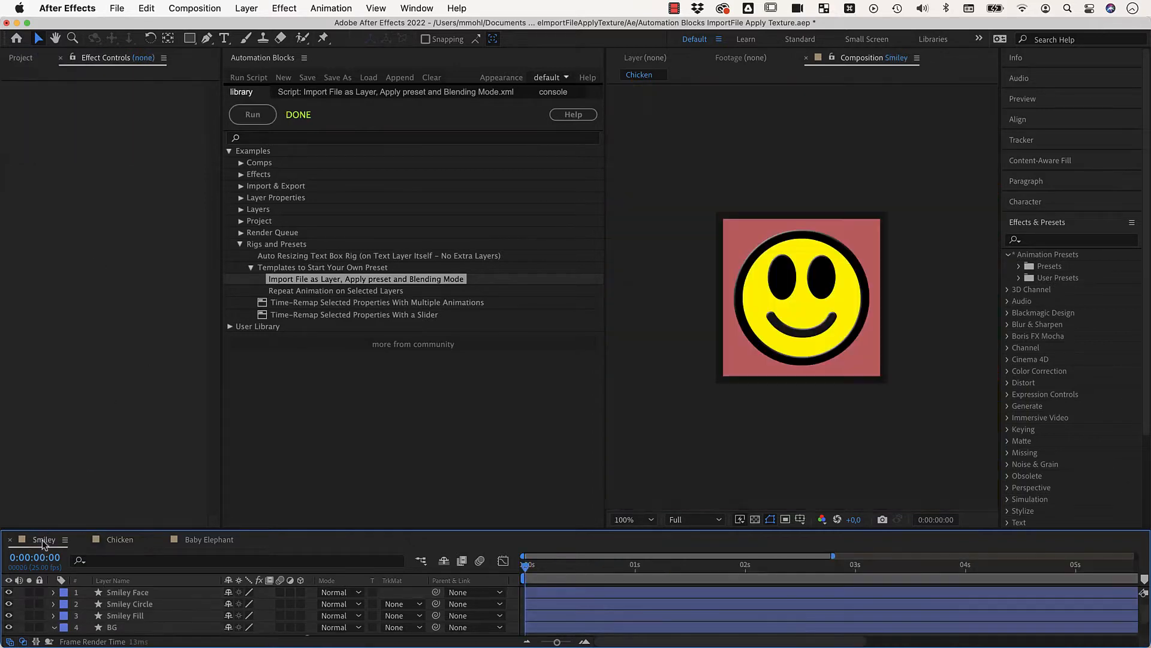
key("period")
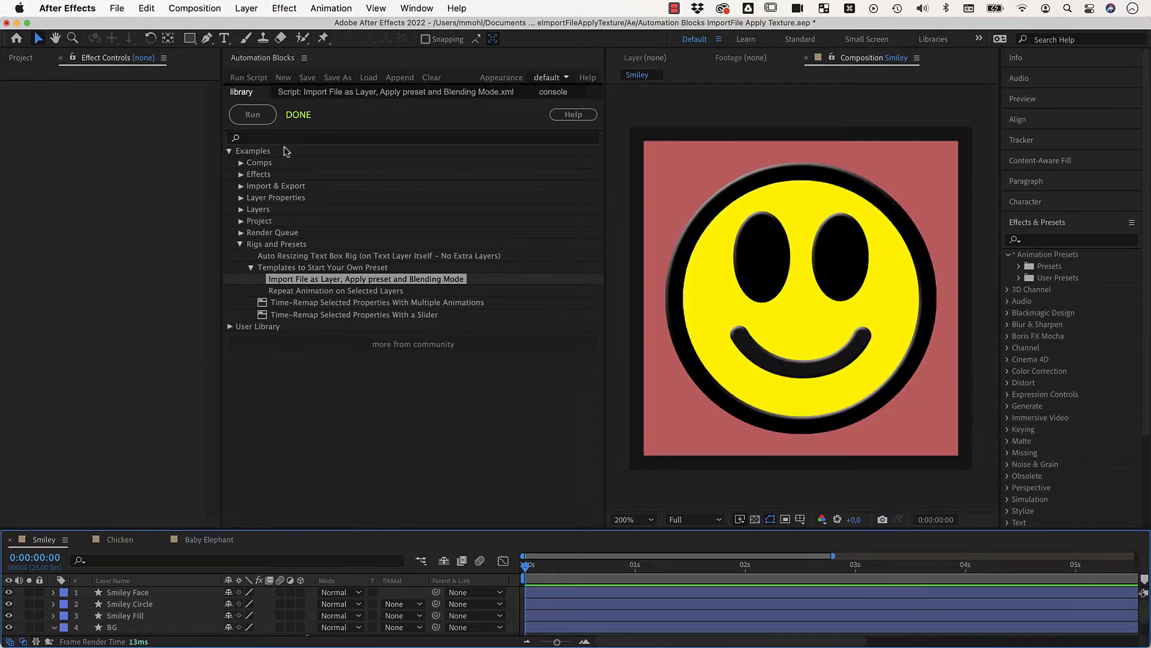
left_click(263, 119)
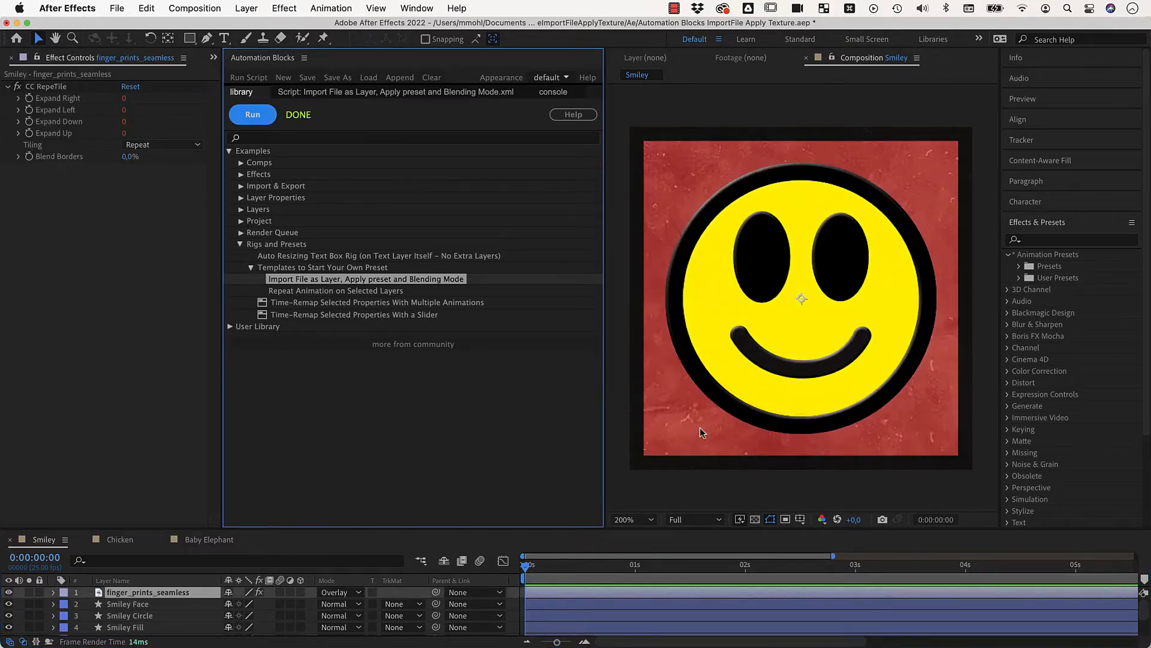
Return to the Baby Elephant composition and expand the footage folder among the project items.
left_click(198, 539)
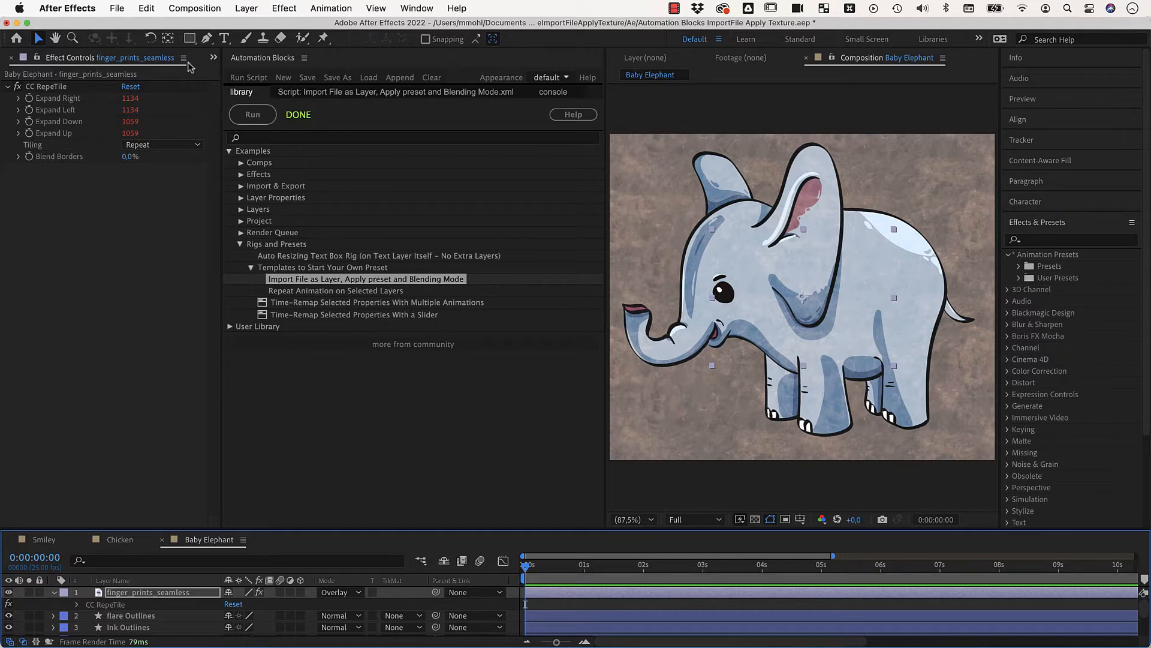
left_click(213, 57)
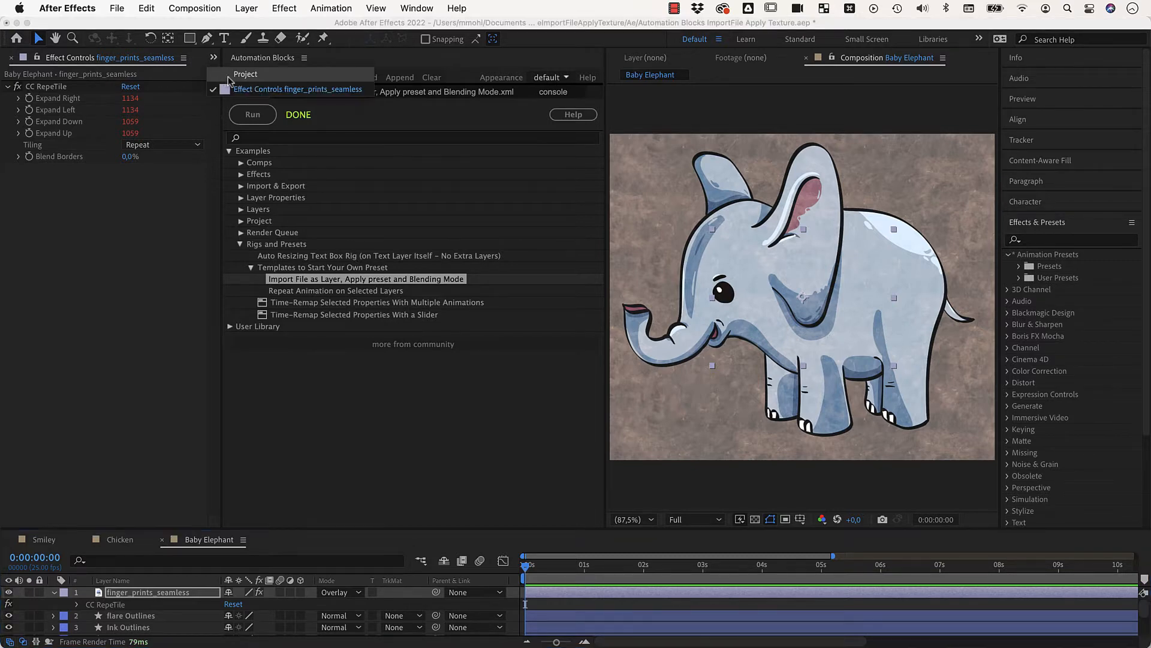
left_click(240, 75)
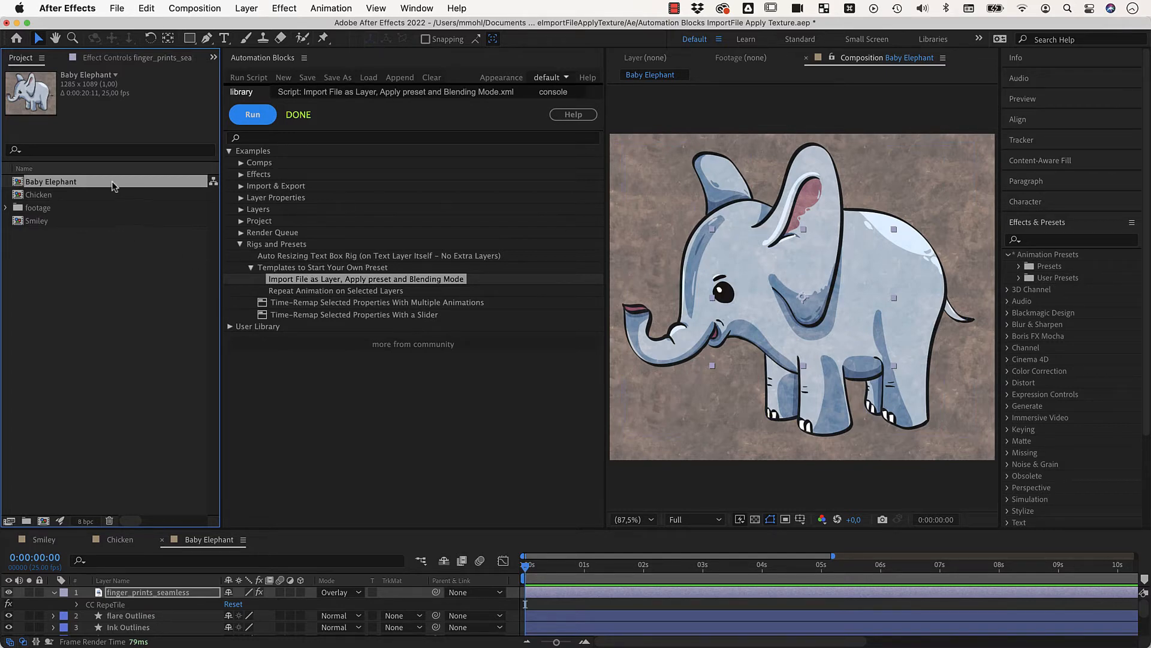
left_click(6, 209)
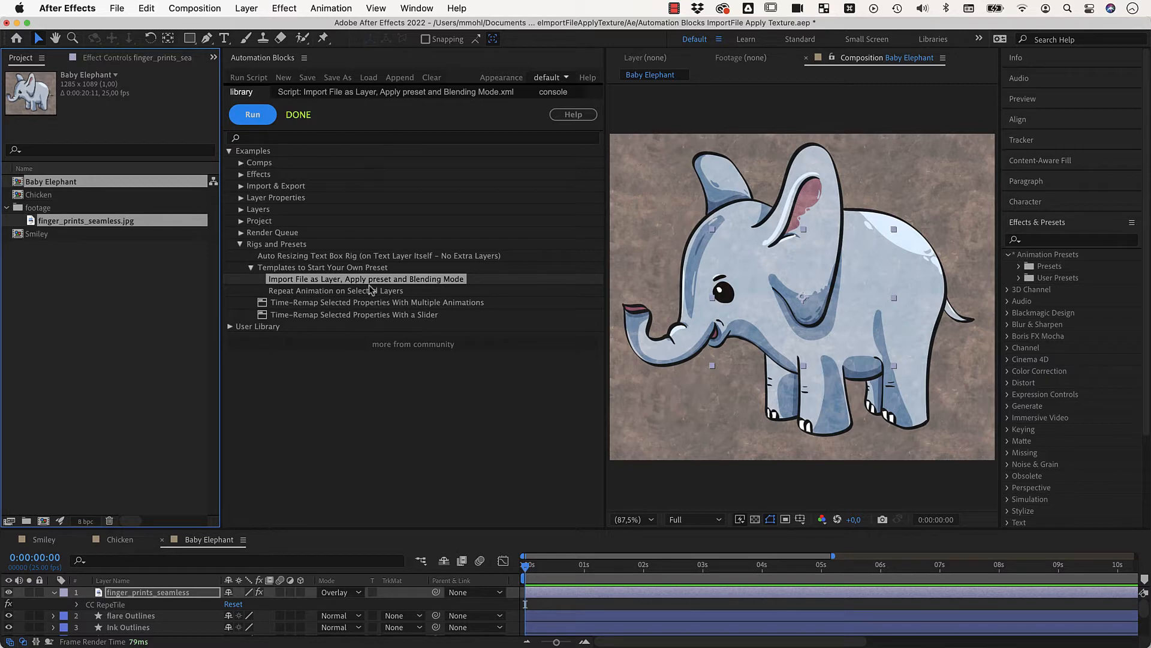
Open the loaded script's block view and widen its workspace to show the whole import-file block.
left_click(344, 96)
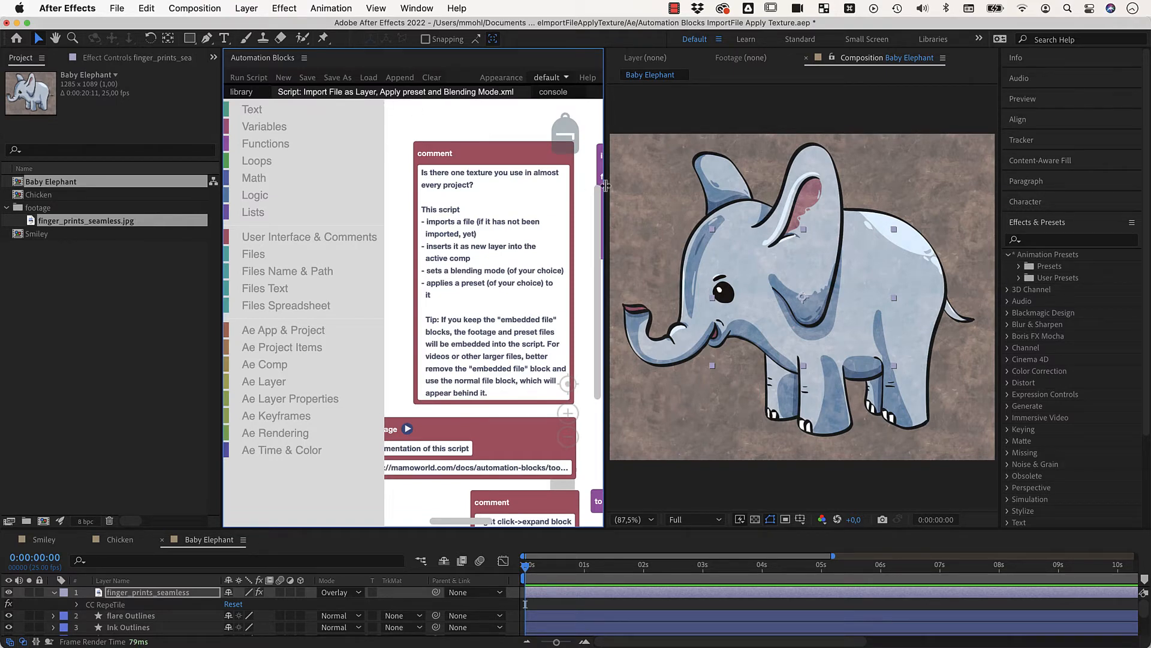
left_click_drag(606, 185, 835, 186)
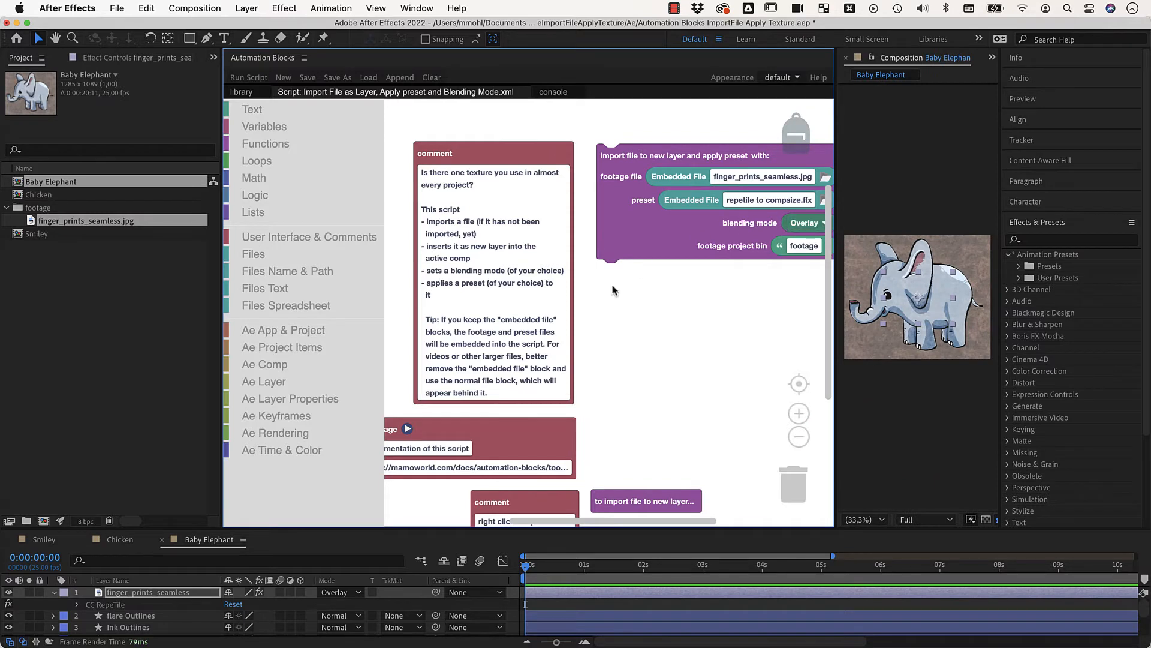
left_click_drag(621, 521, 692, 522)
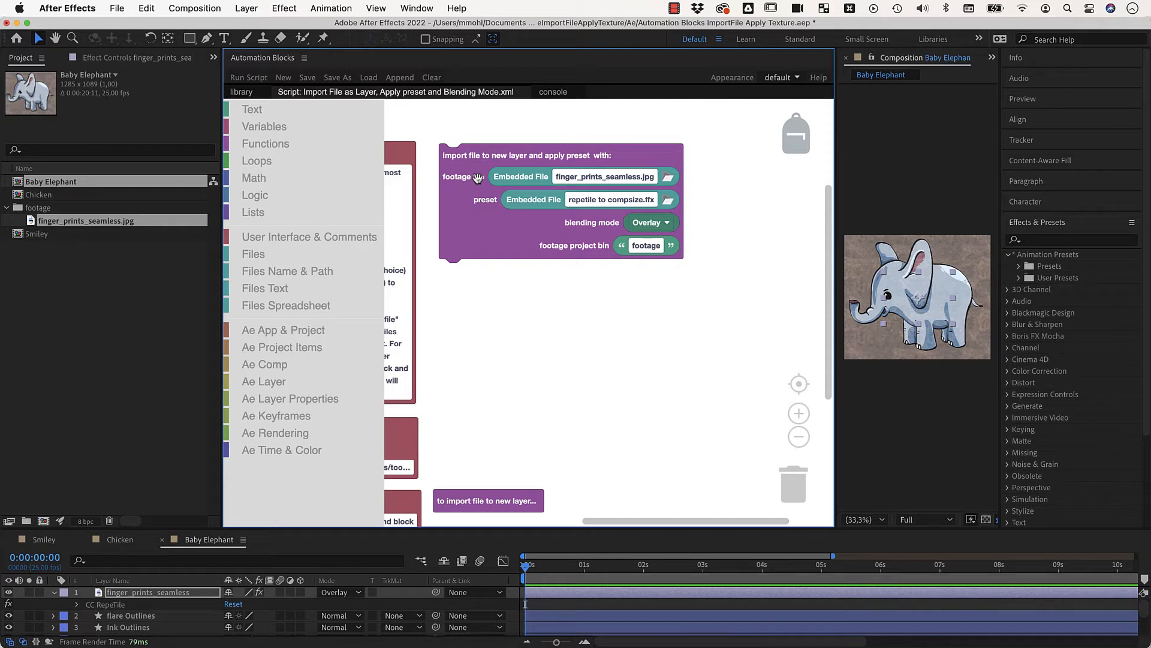
Replace the import block's embedded footage file with TexturesCom_Ice0002_1_M.jpg from the CG Textures folder after previewing the image.
left_click(671, 183)
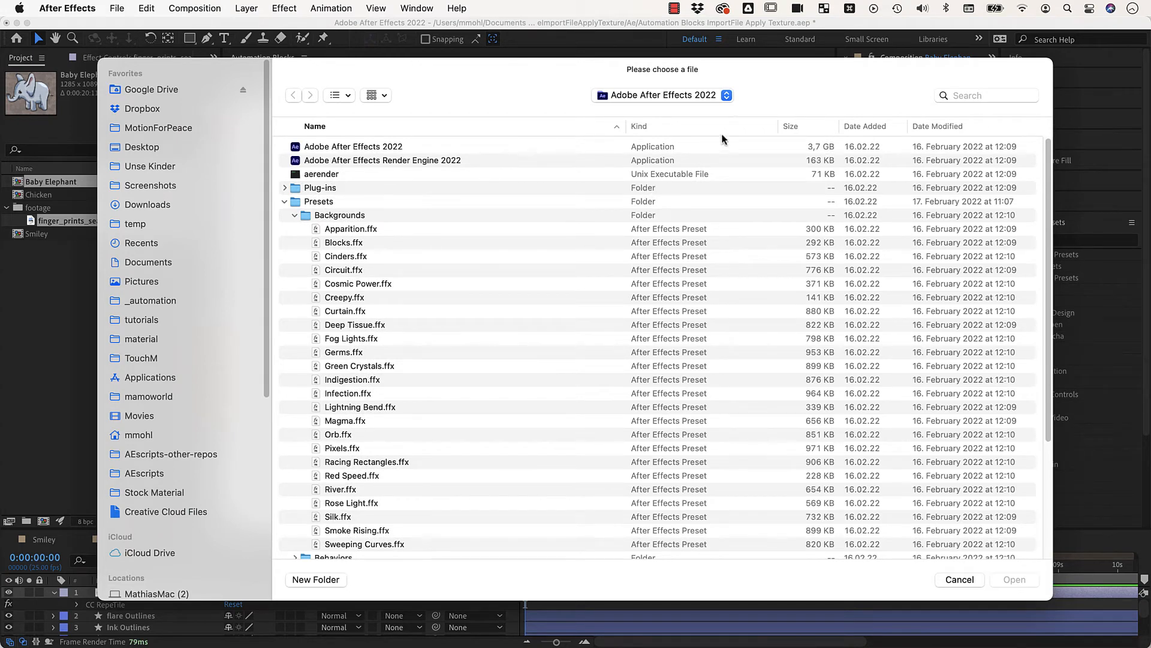
left_click(726, 96)
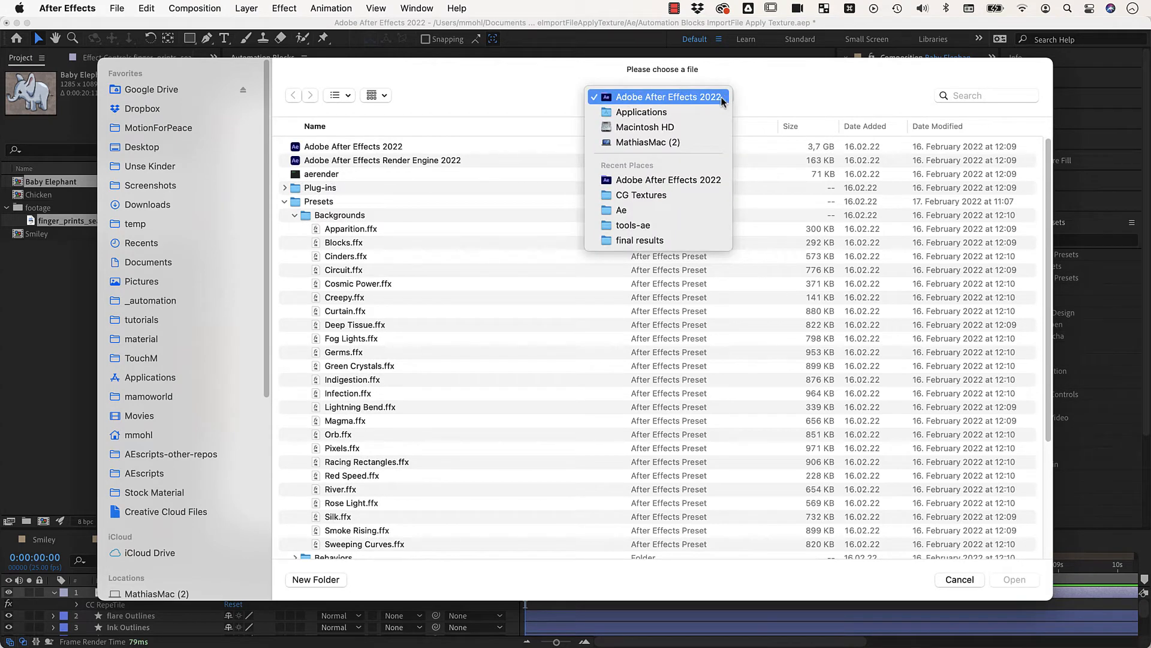
left_click(669, 195)
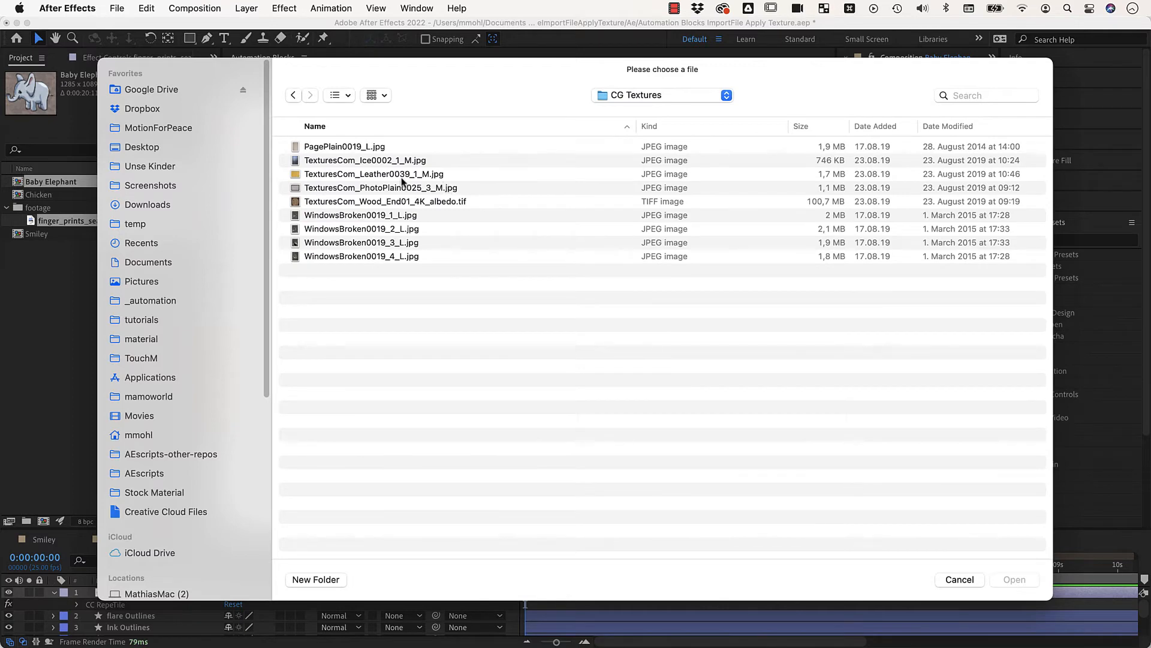
left_click(372, 161)
key("space")
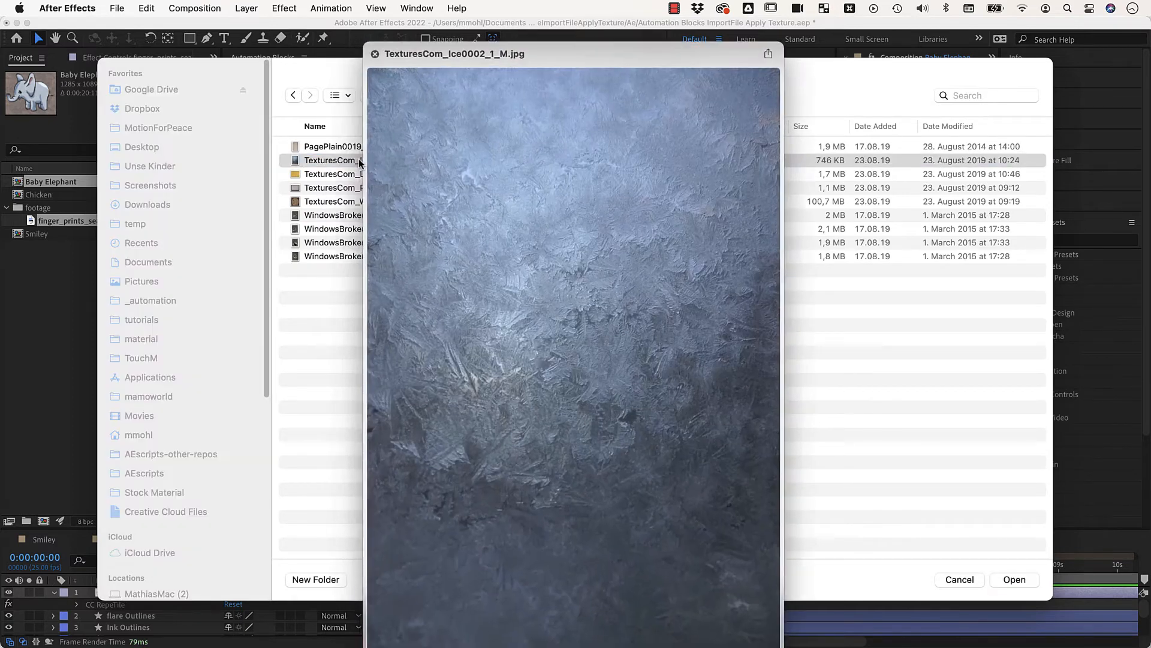
key("space")
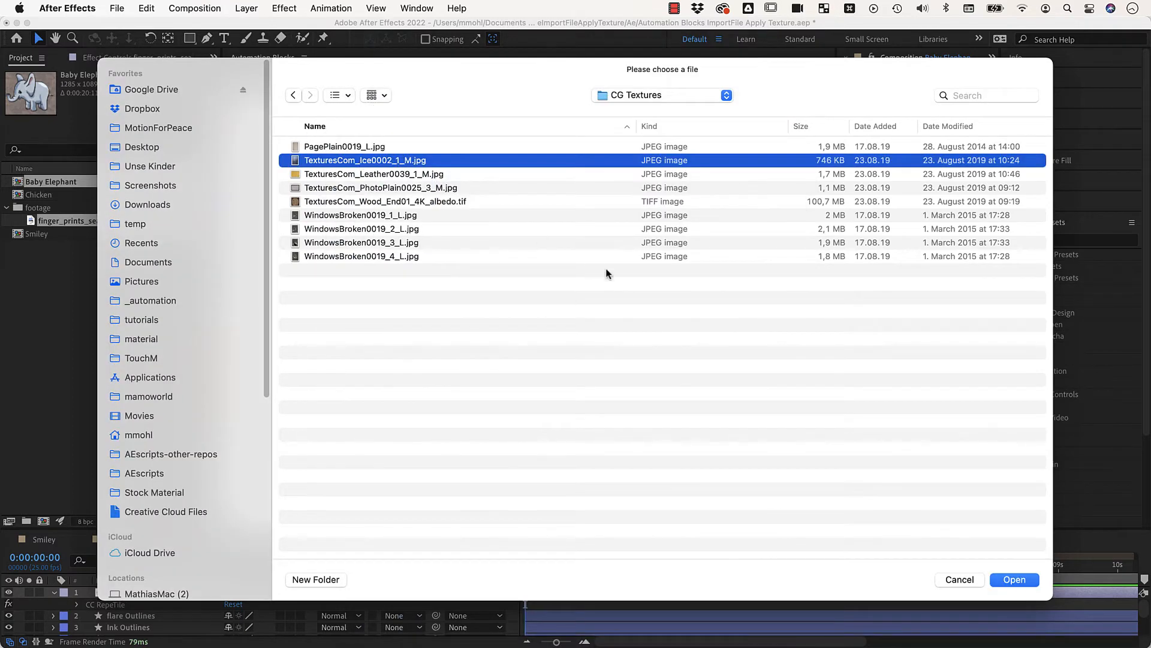
left_click(1003, 579)
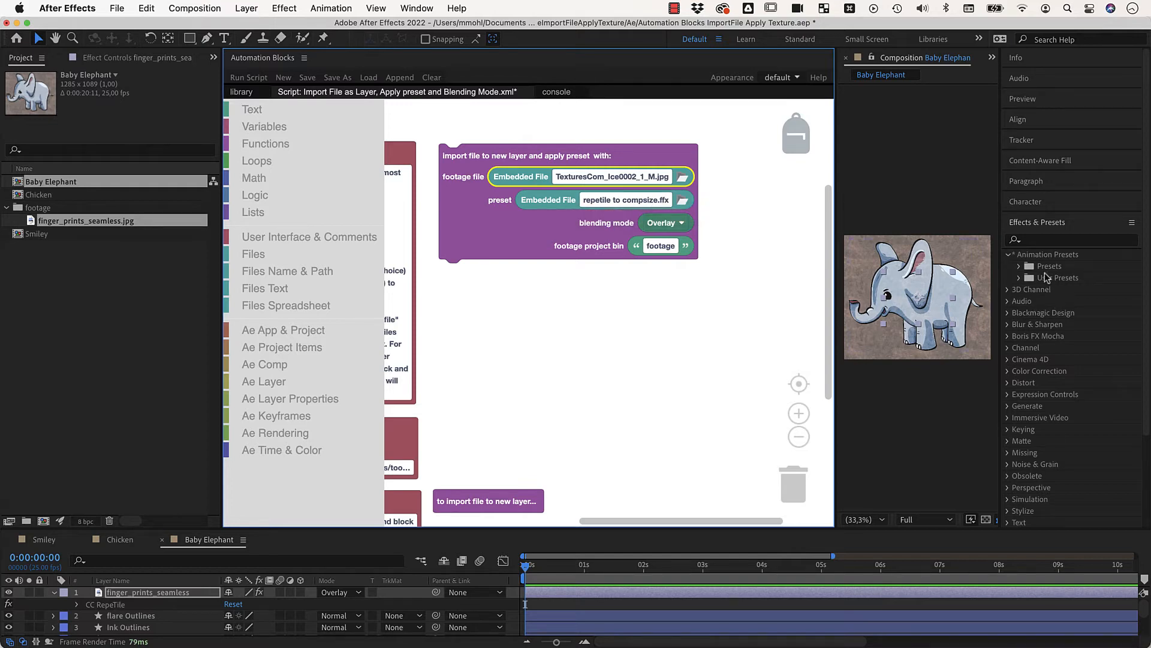
left_click(1130, 222)
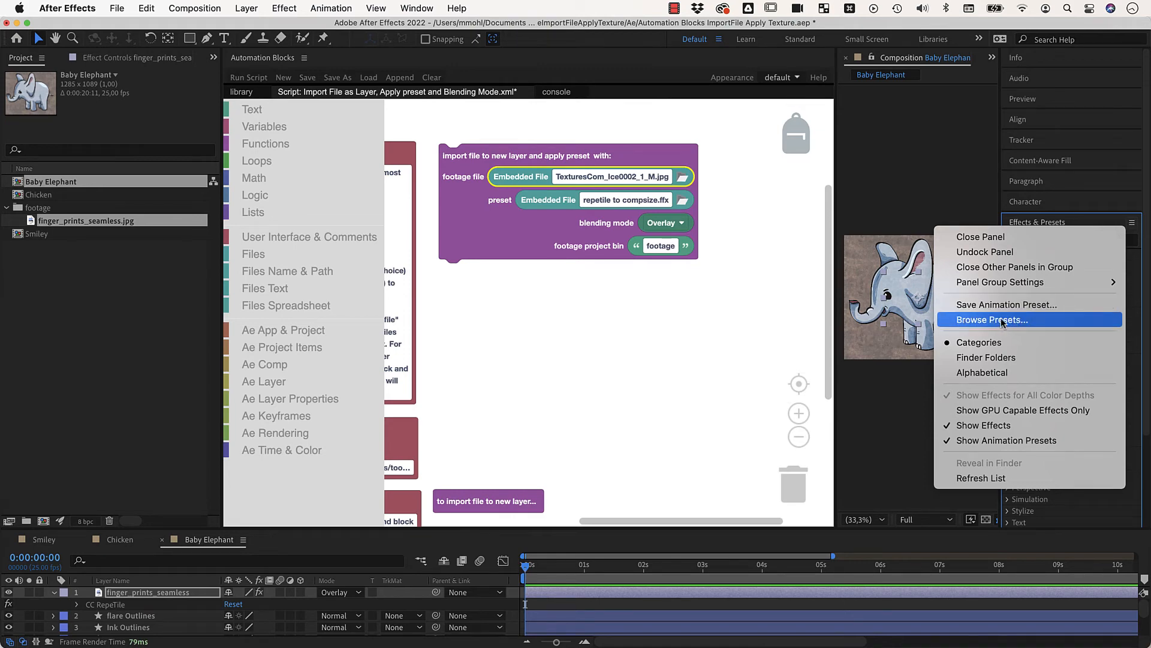
left_click(901, 196)
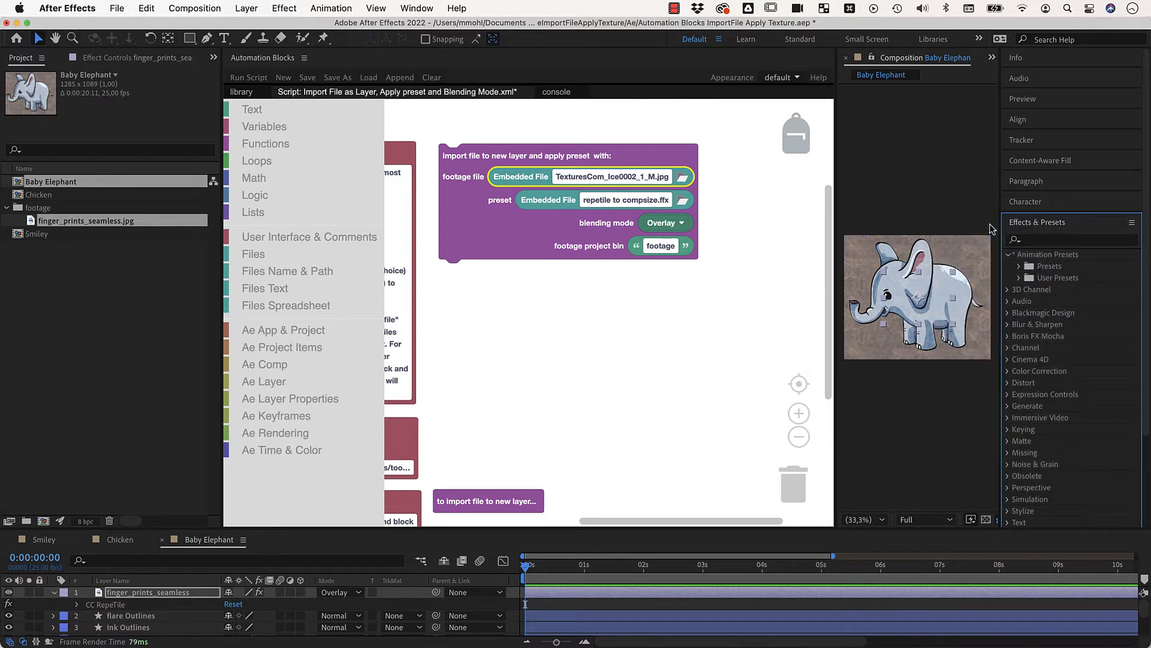
left_click(1131, 222)
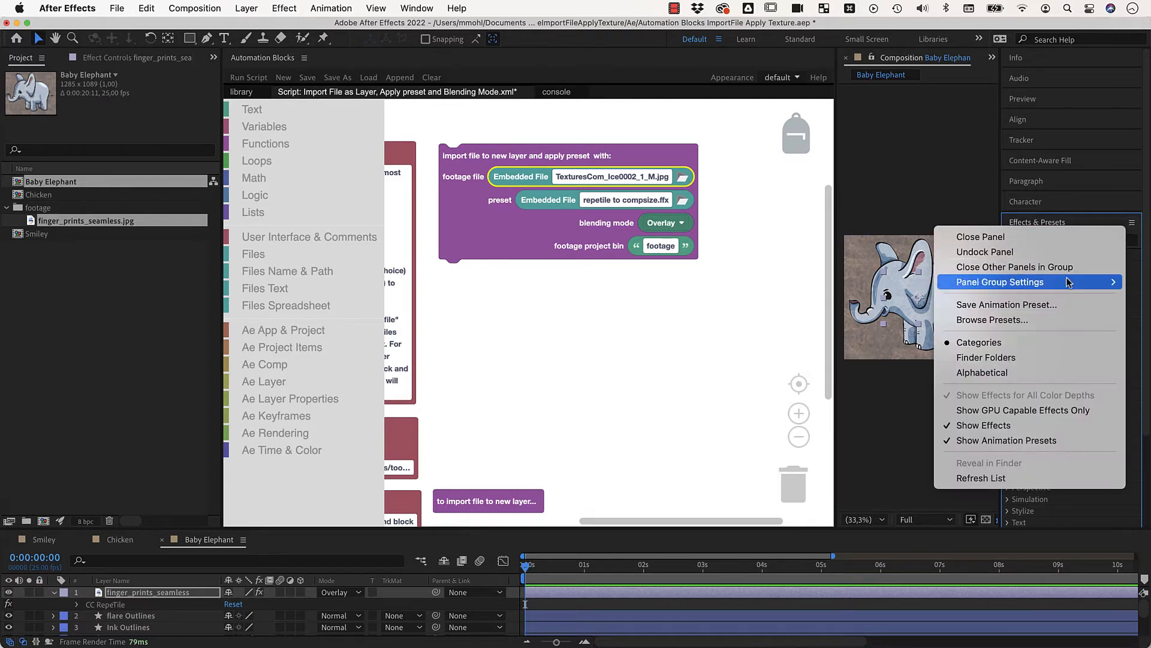
left_click(930, 200)
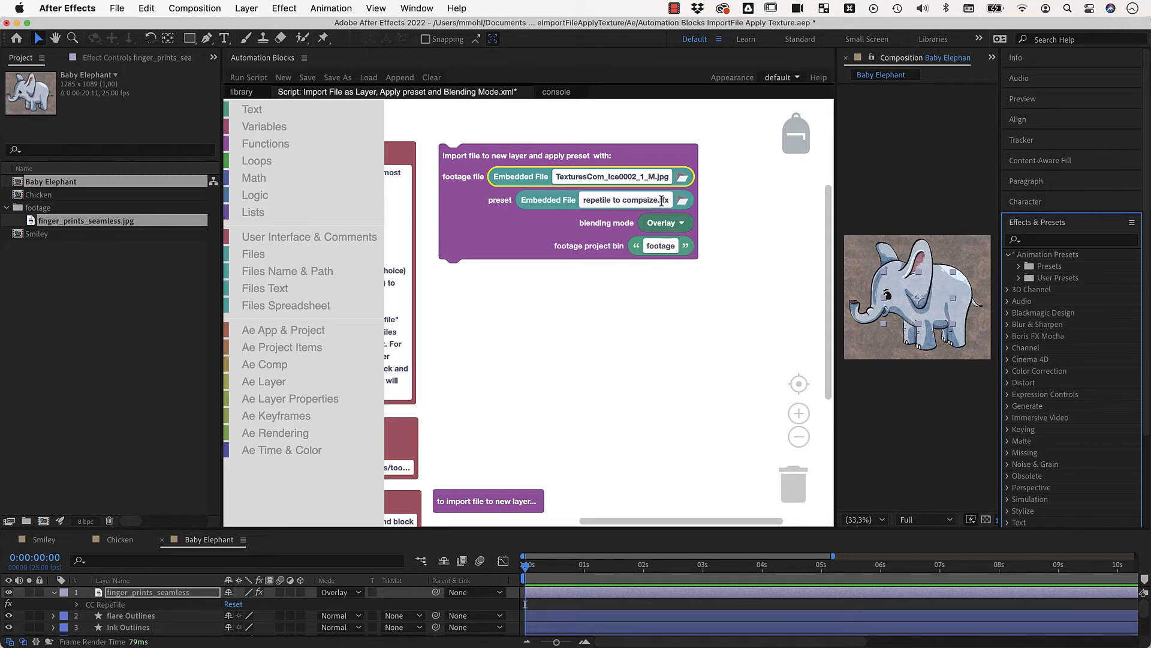
left_click(660, 223)
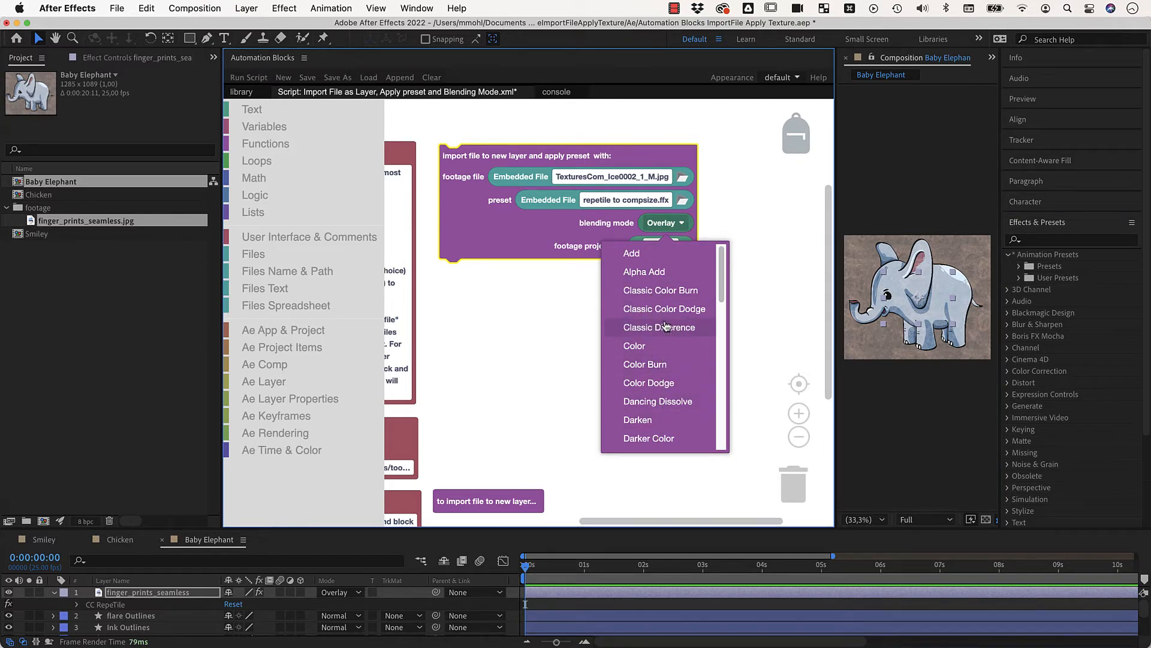
left_click(769, 208)
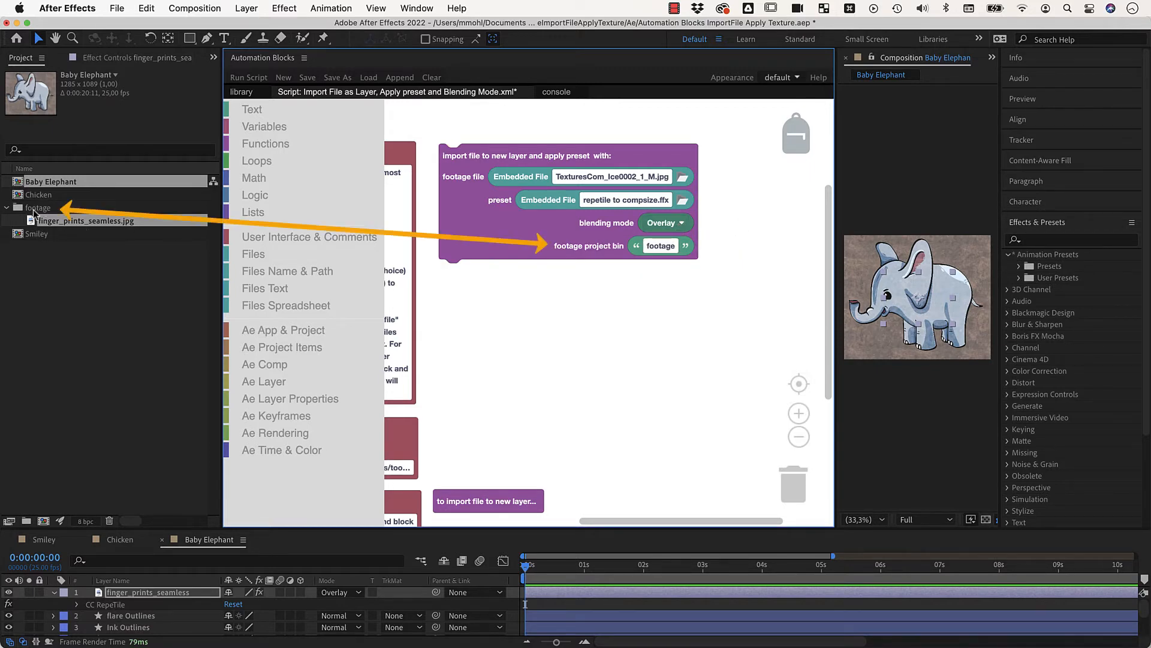
Delete the finger_prints_seamless layer from the Baby Elephant composition and run the script to add the ice texture layer.
left_click(137, 597)
key("Delete")
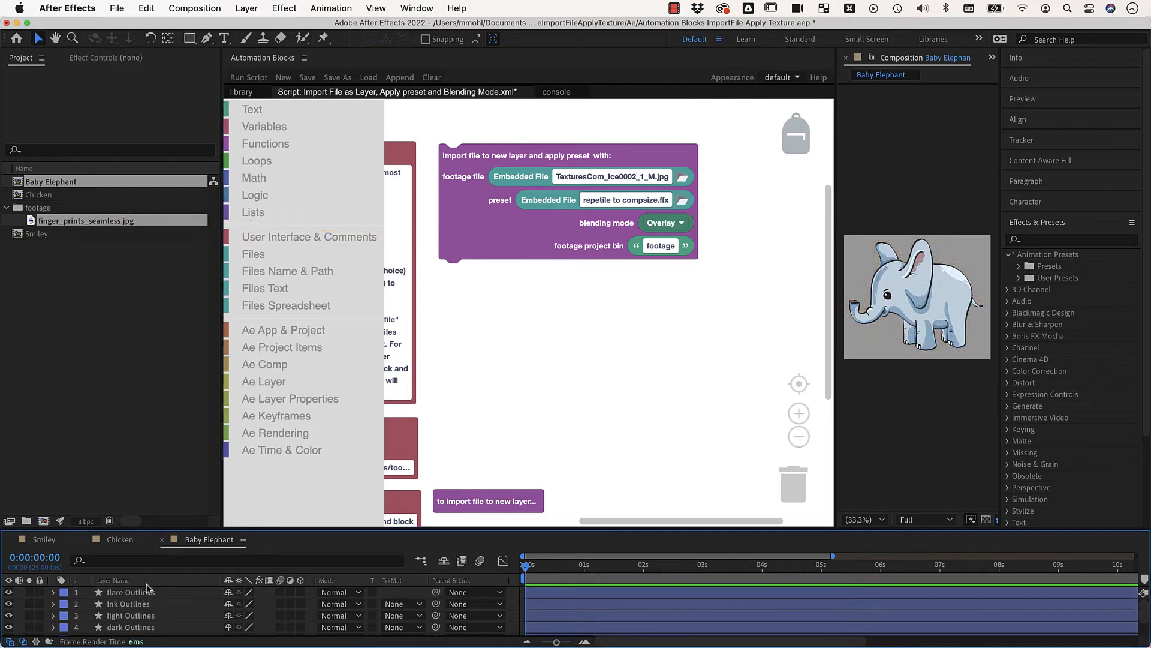
scroll(909, 295, "up", 1)
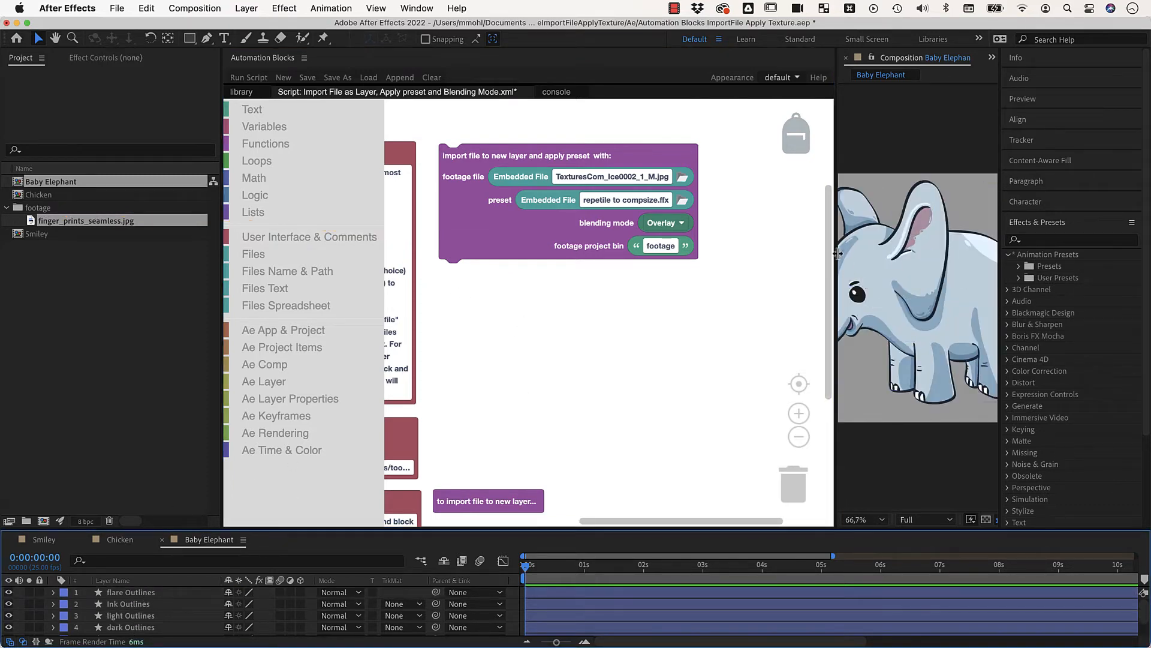
left_click_drag(836, 253, 725, 253)
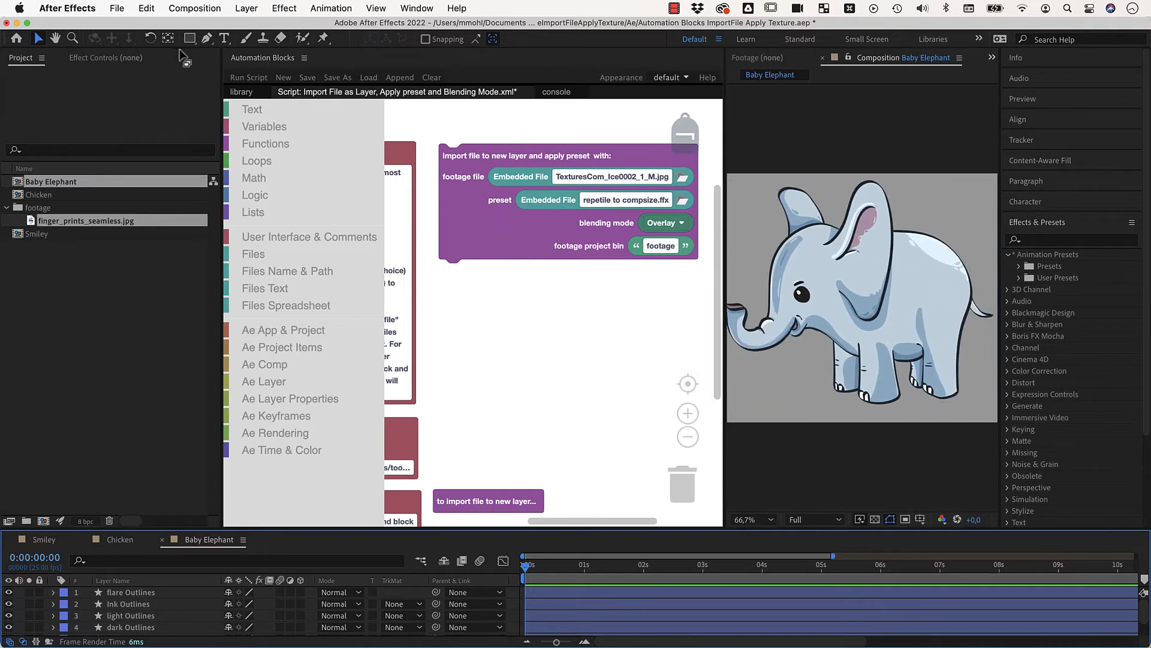
left_click(243, 80)
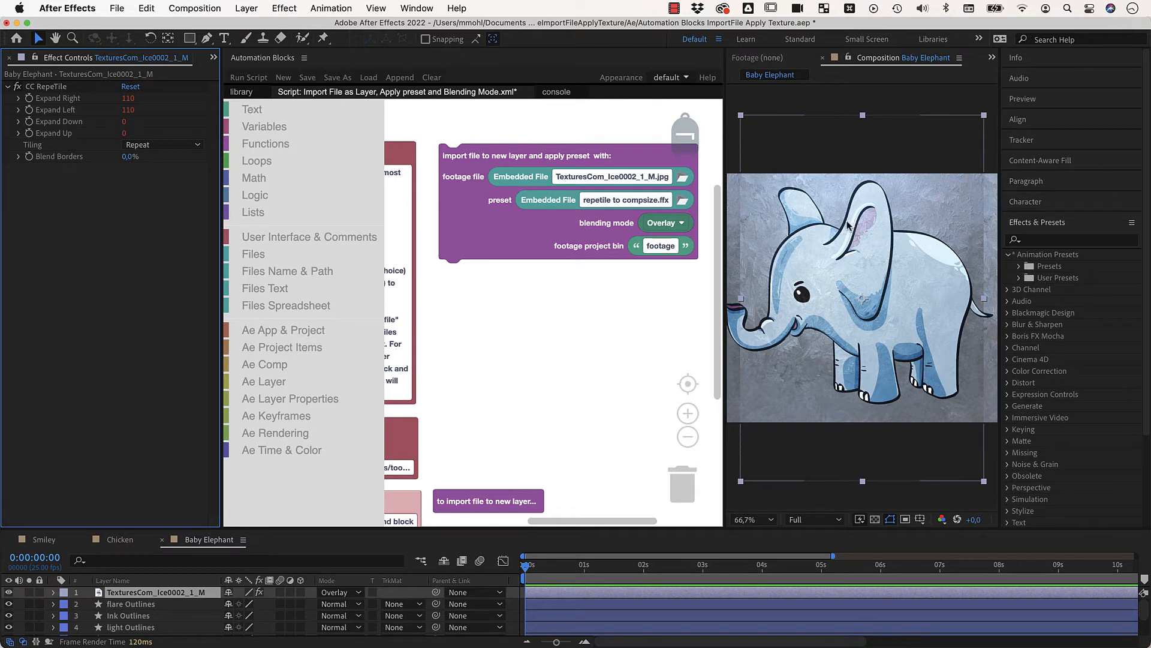
Test how the ice texture tiles by scaling its layer down to 56% and then up to 181%.
key("e")
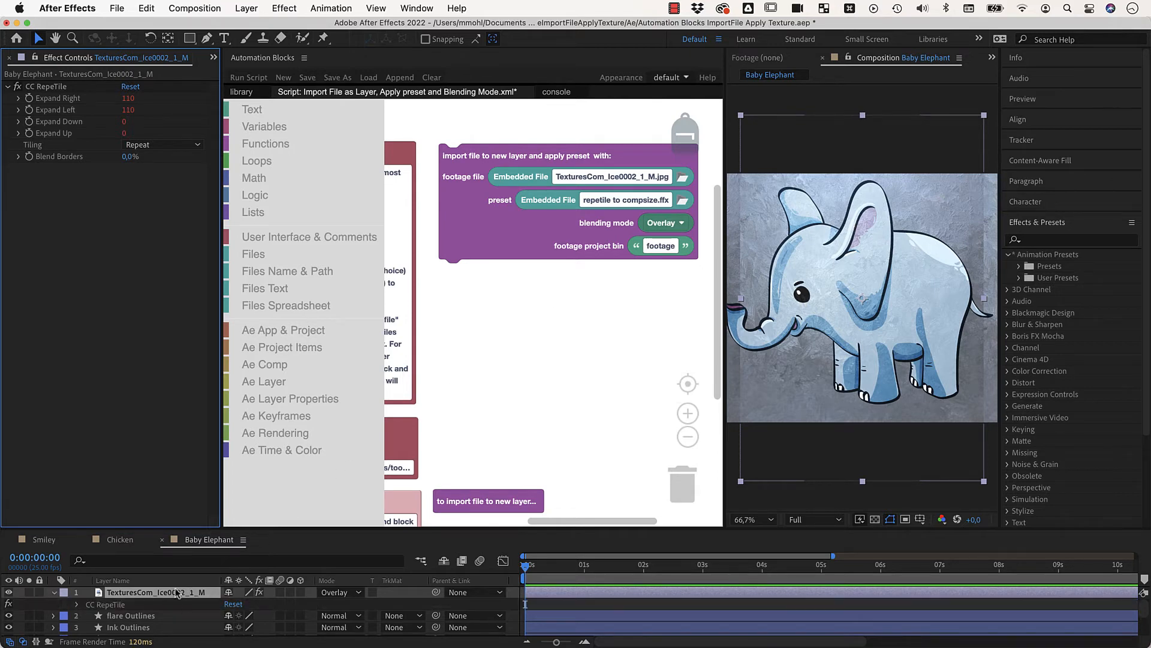
key("s")
left_click_drag(251, 603, 228, 604)
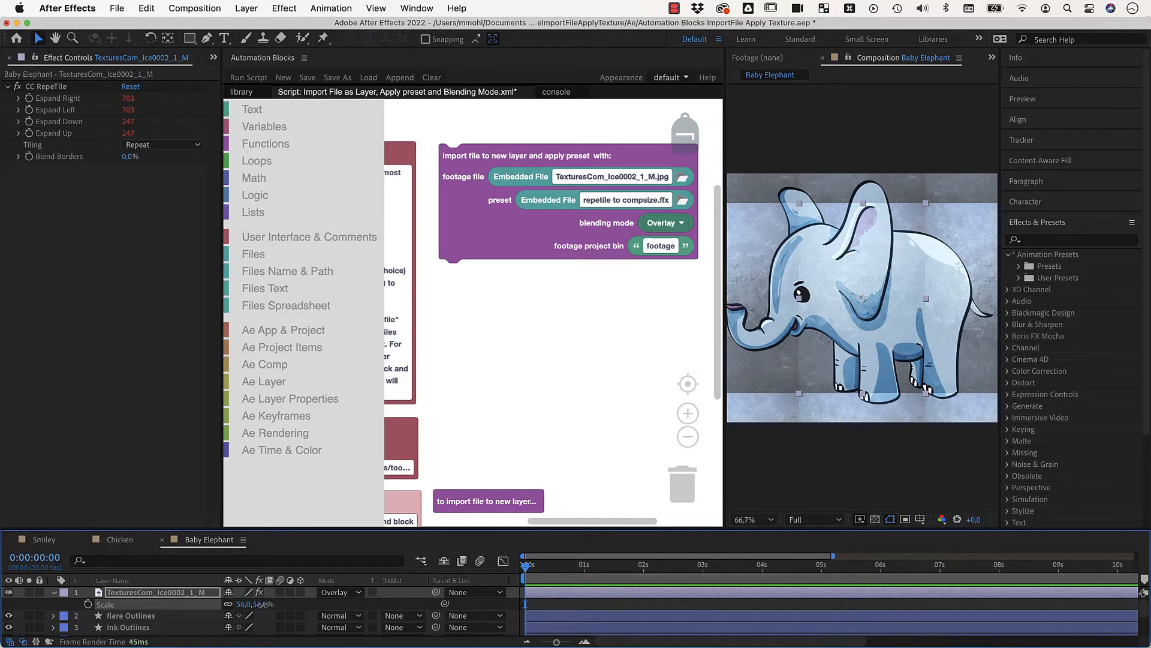
left_click_drag(257, 604, 340, 604)
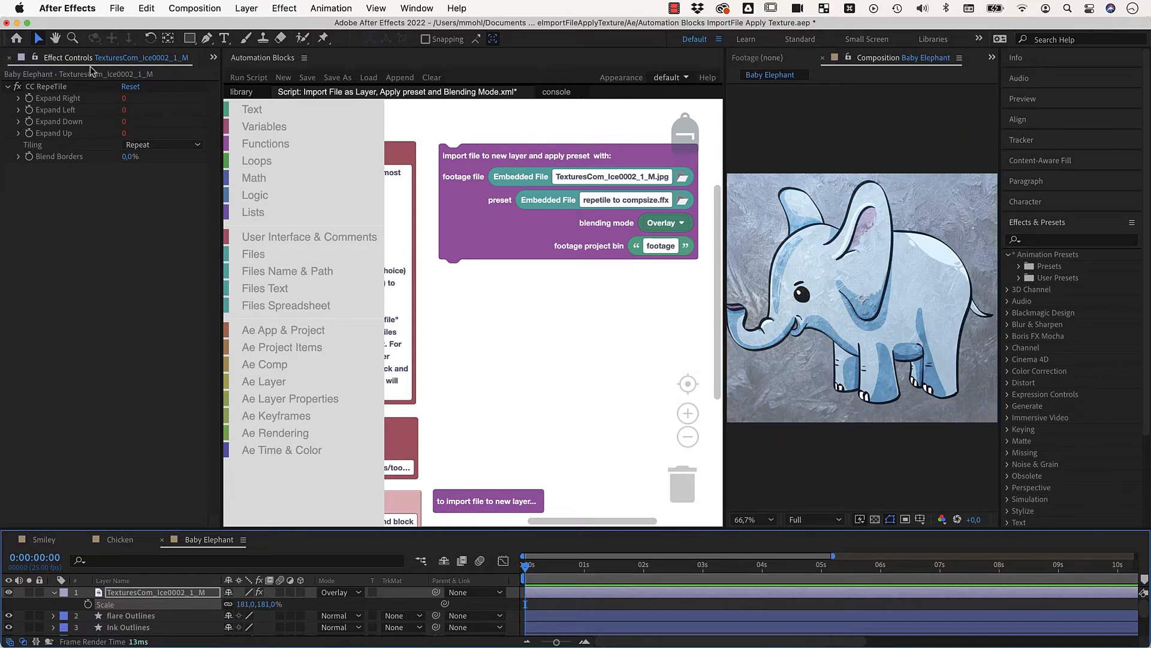
Show the project items and inspect TexturesCom_Ice0002_1_M.jpg in the footage folder.
left_click(214, 59)
left_click(233, 75)
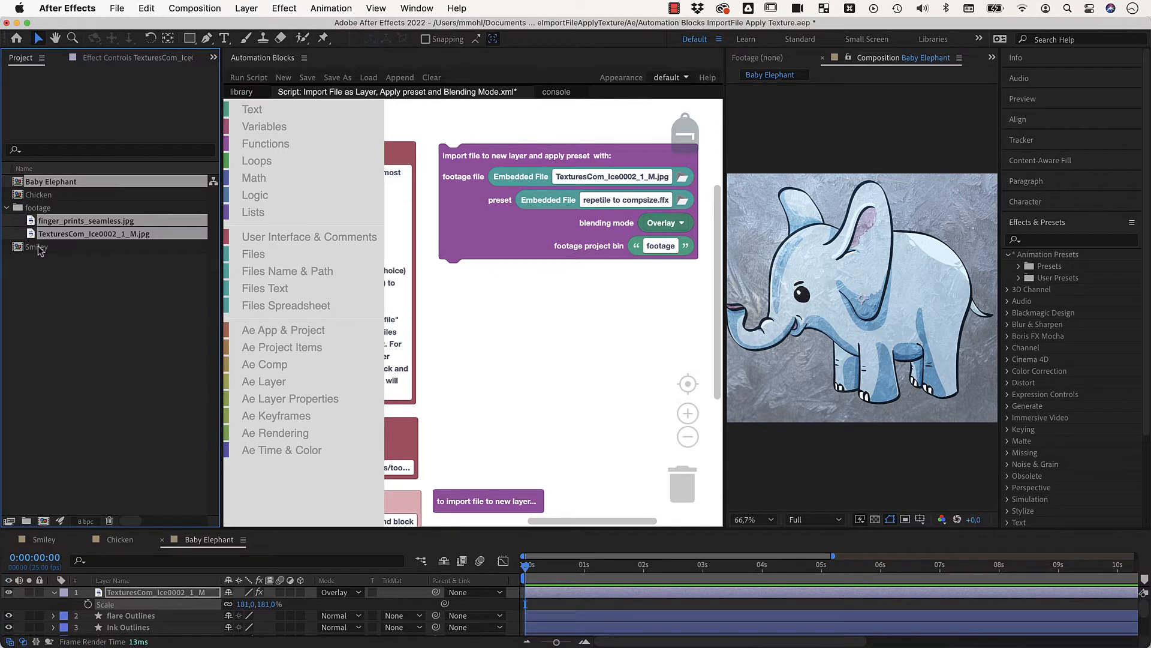
left_click(58, 235)
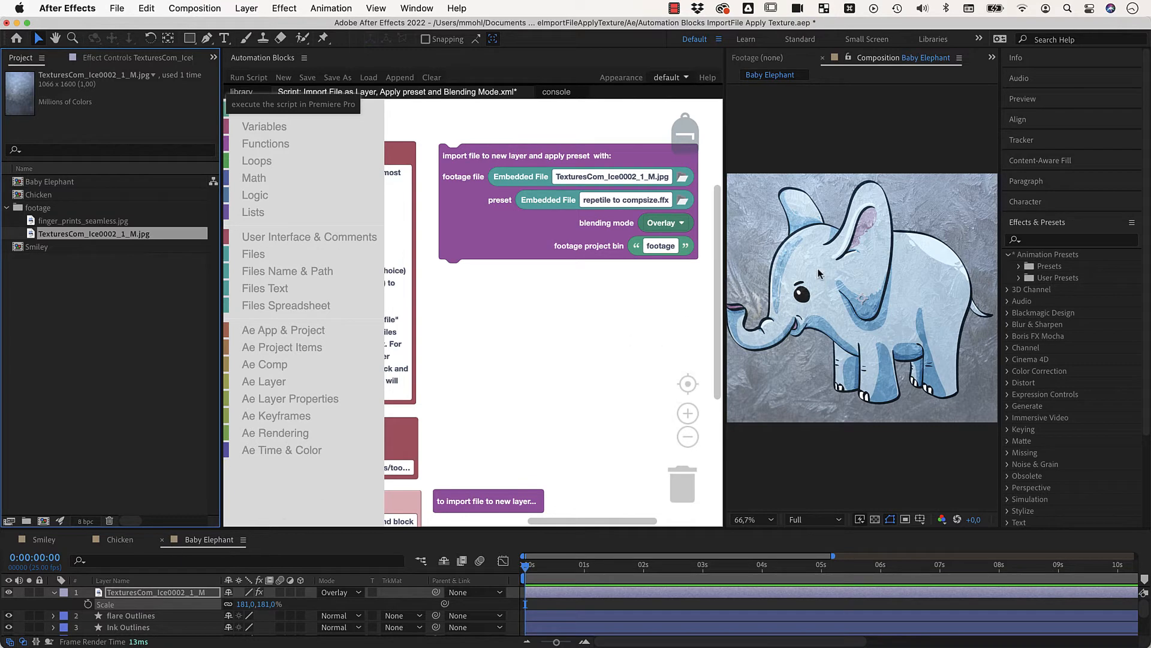
Try the Add blending mode on the ice texture layer and delete that layer from the Baby Elephant composition.
left_click(352, 594)
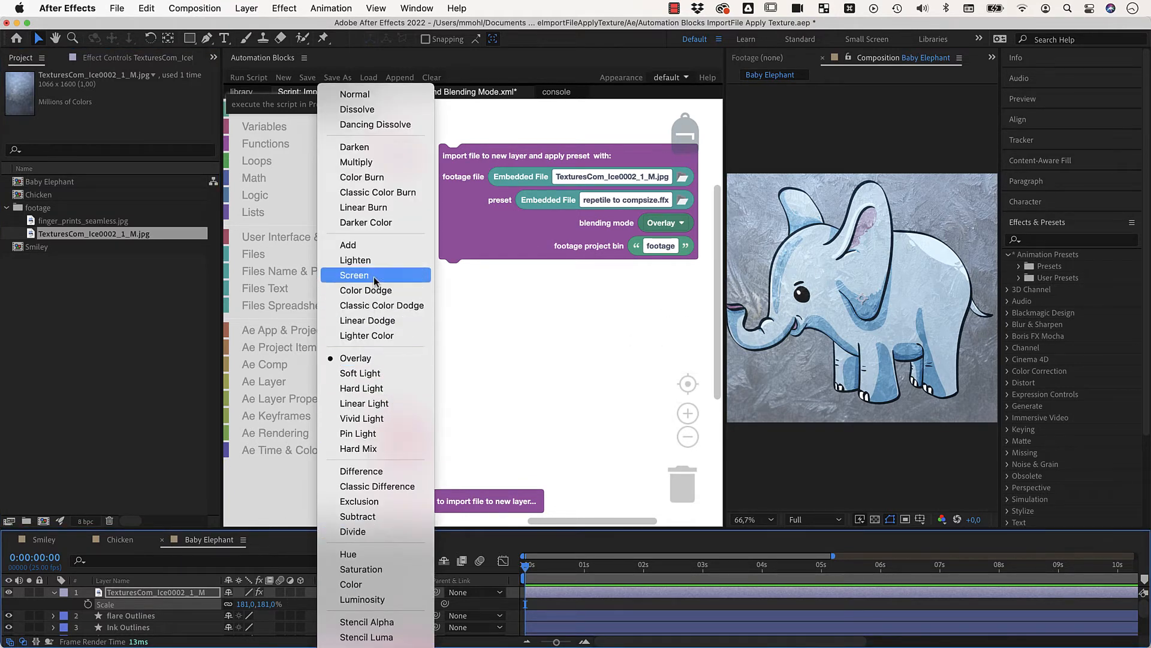
left_click(368, 247)
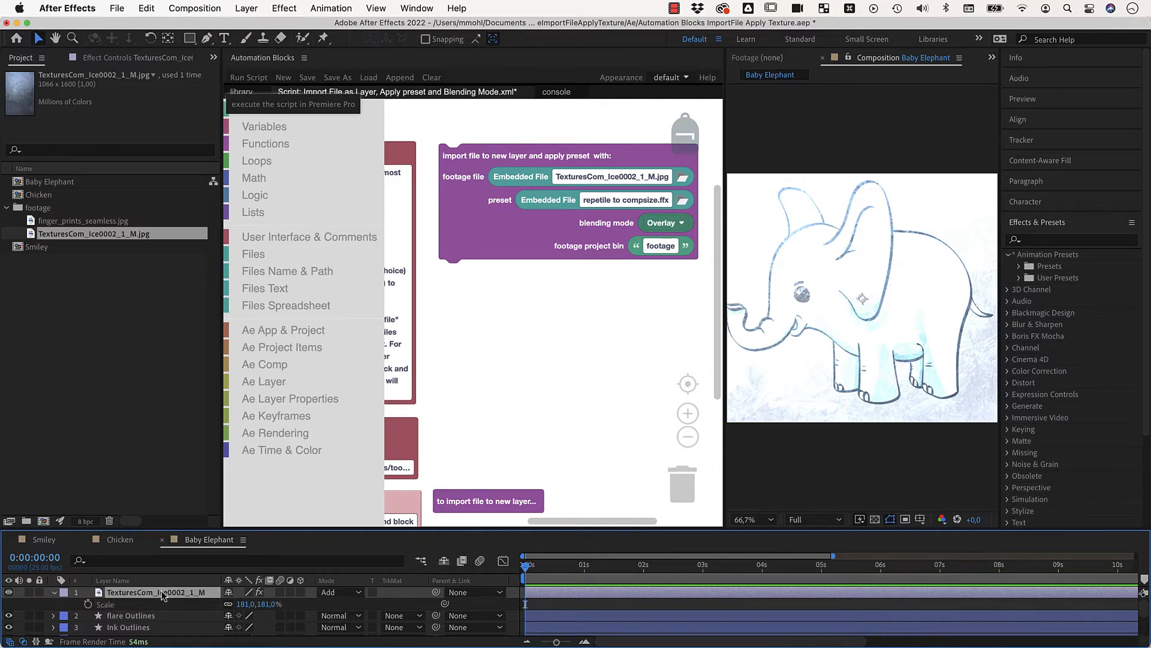
key("Delete")
Set the import block's blending mode to Add and run the script on the Baby Elephant composition.
left_click(665, 223)
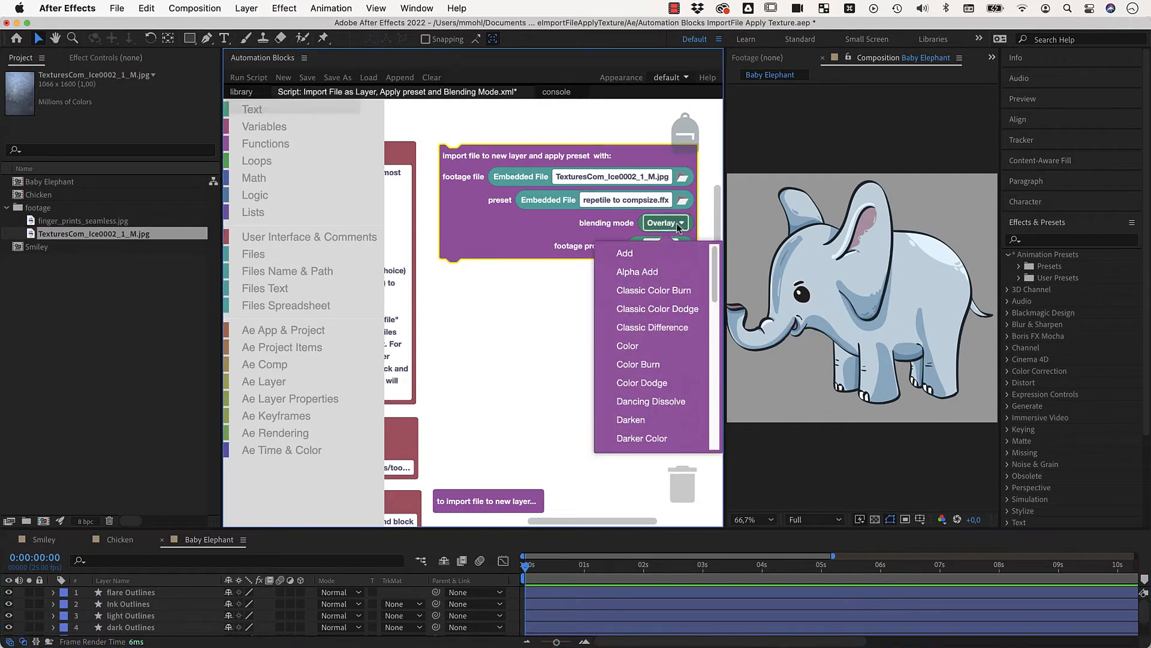
left_click(628, 255)
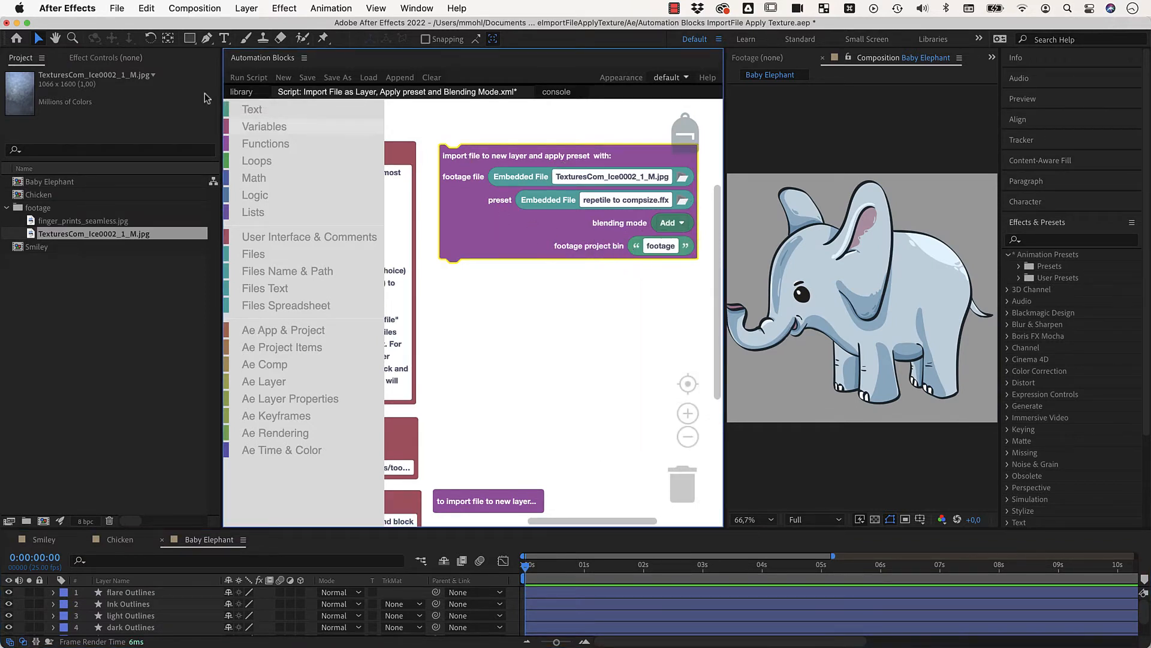
left_click(254, 76)
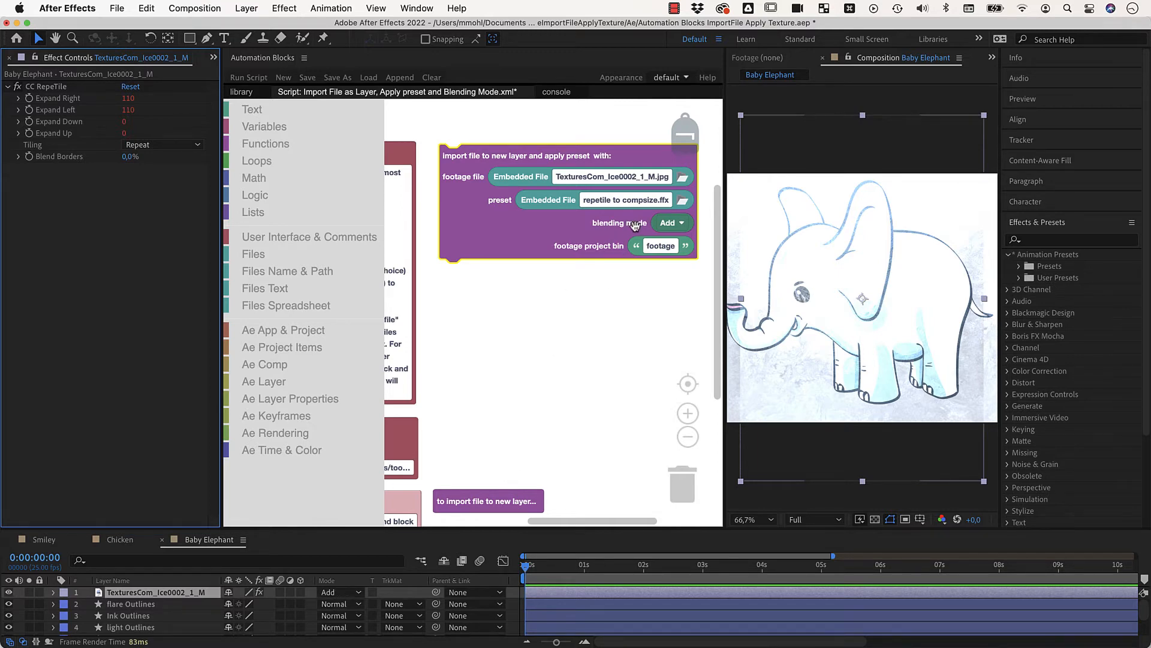
Set the import block's blending mode to Normal.
left_click(668, 223)
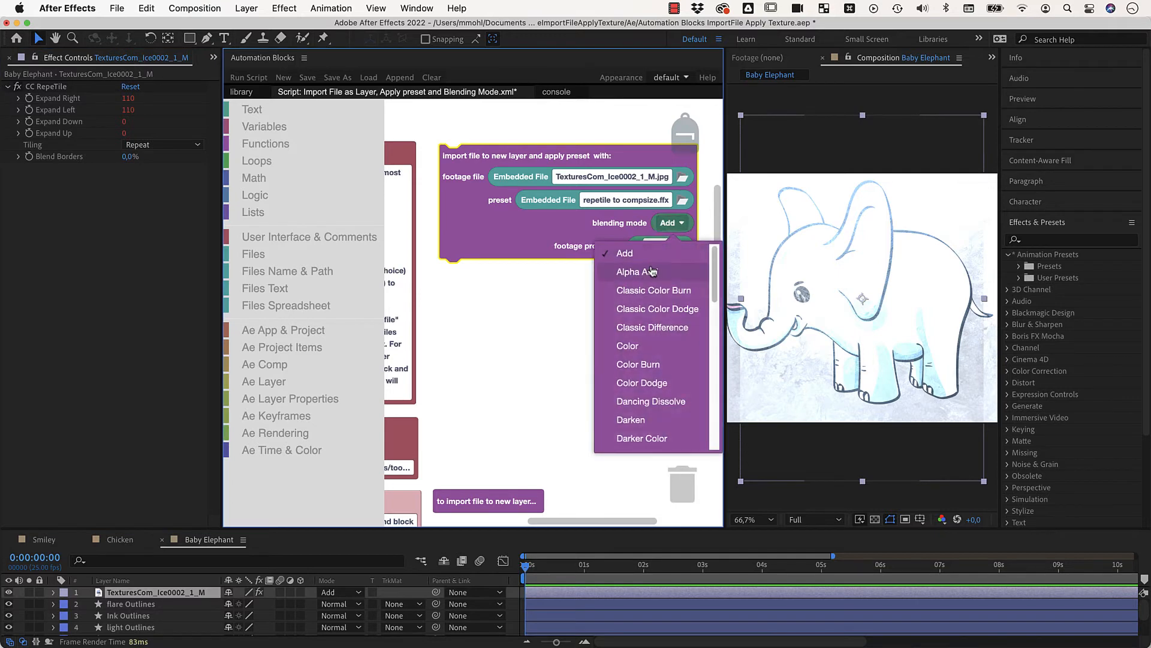
left_click_drag(716, 275, 710, 390)
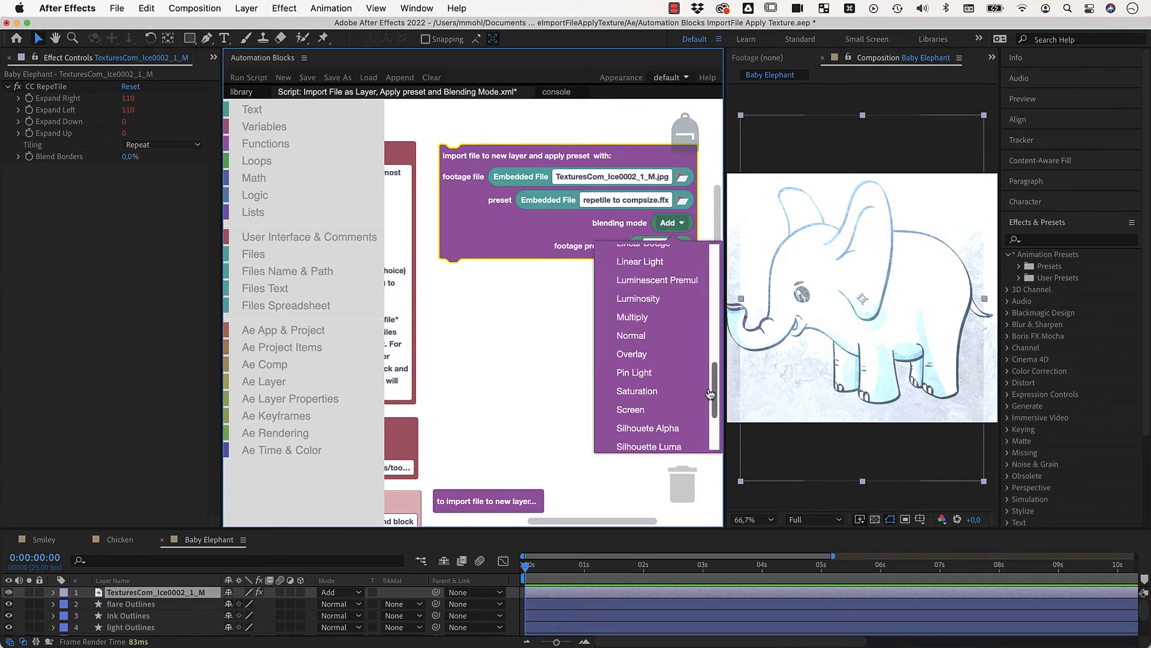
left_click(639, 337)
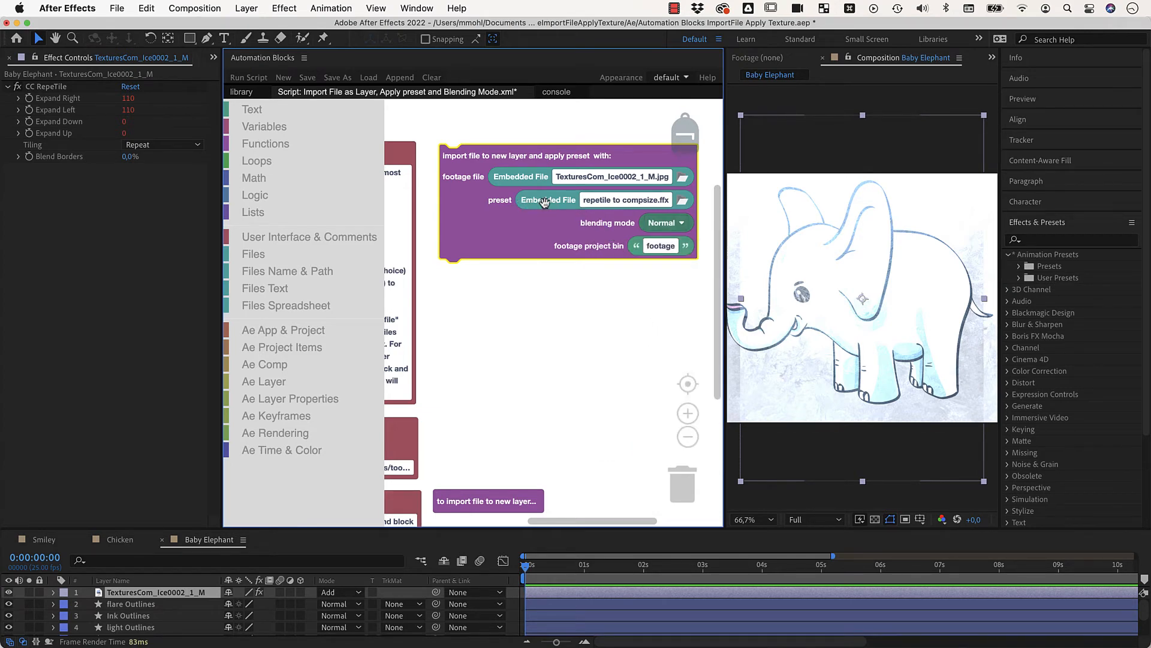
Examine the import block, the script's description comments and the collapsed function definition beneath them.
scroll(548, 426, "down", 3)
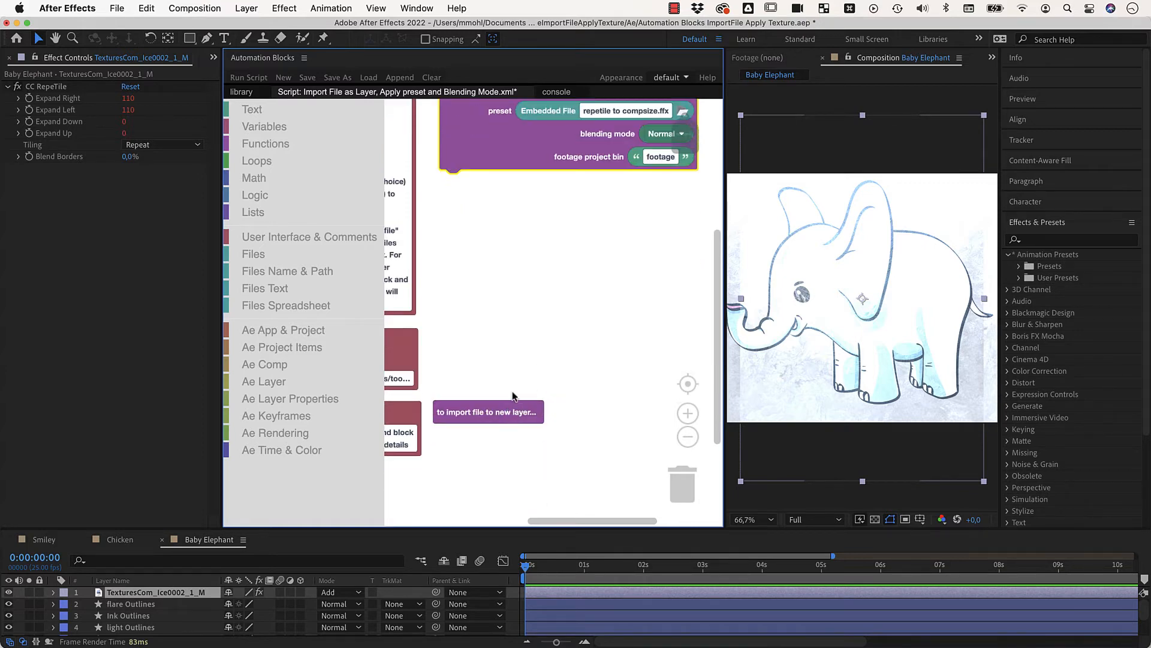
scroll(523, 354, "up", 3)
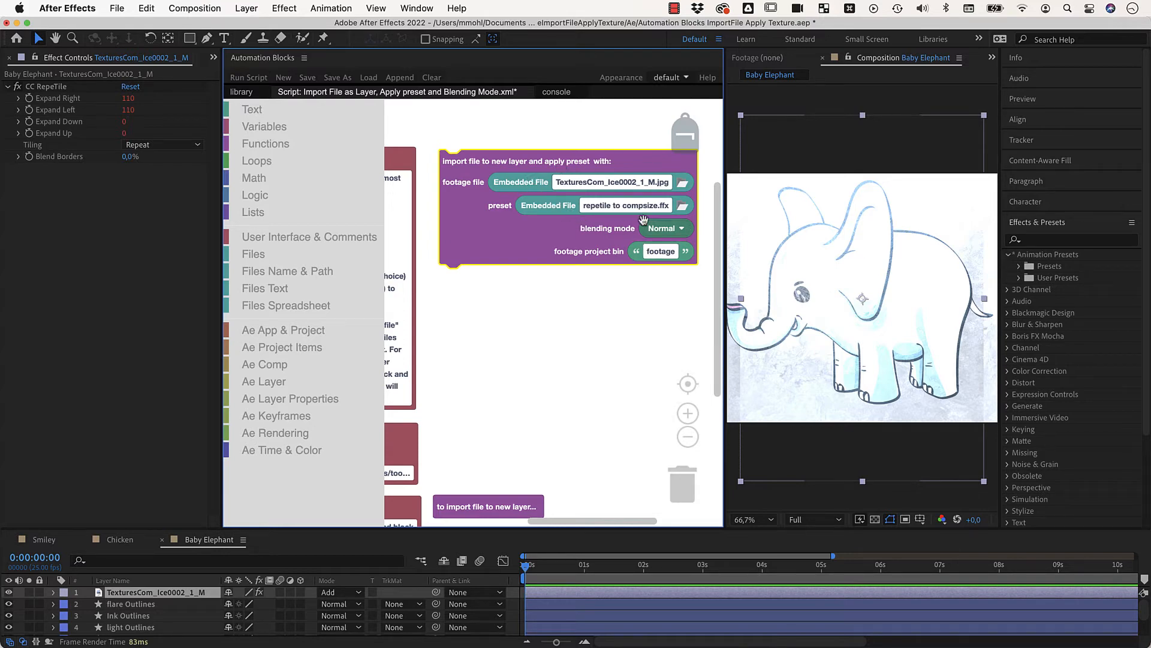
scroll(643, 220, "down", 2)
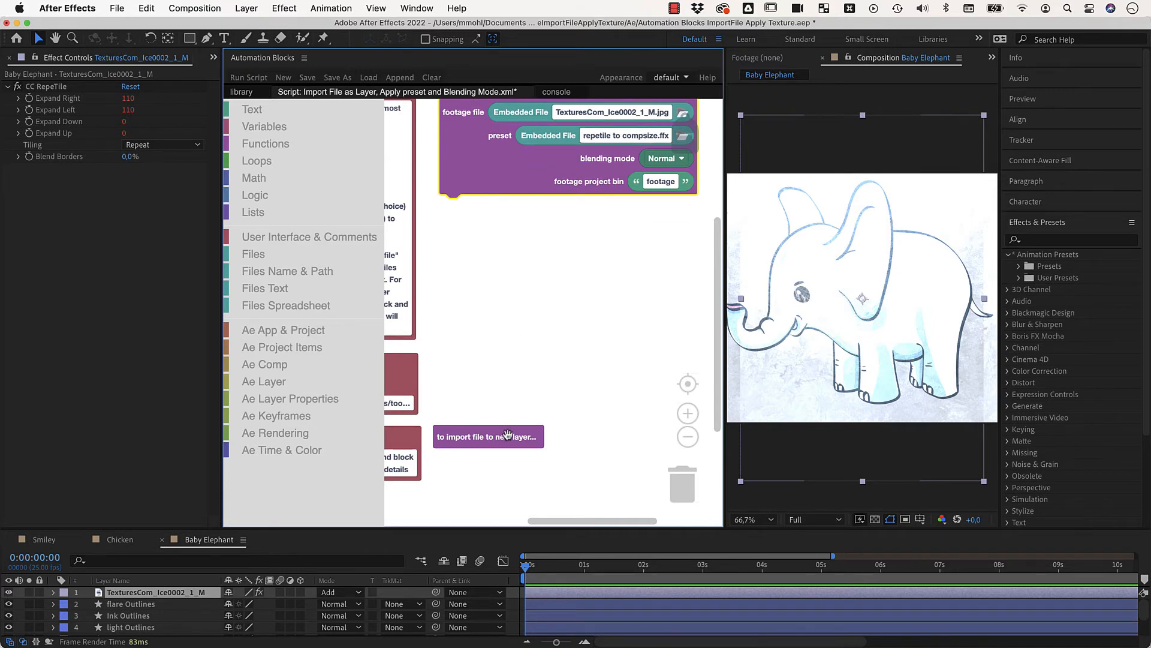
scroll(508, 434, "down", 1)
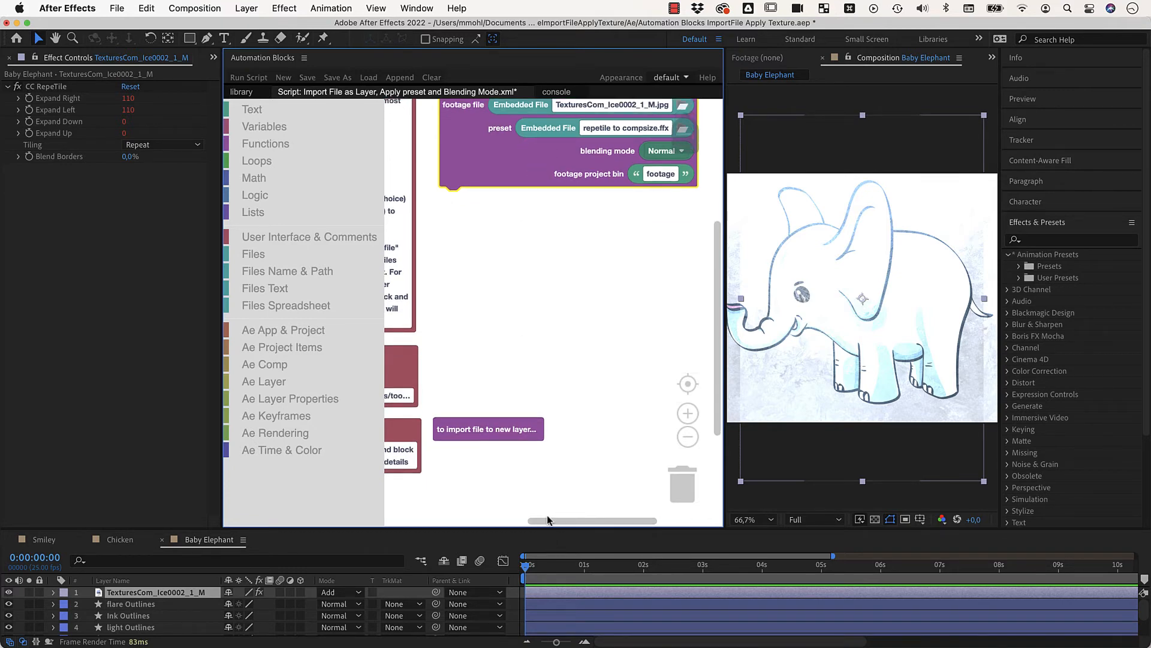
scroll(547, 519, "left", 8)
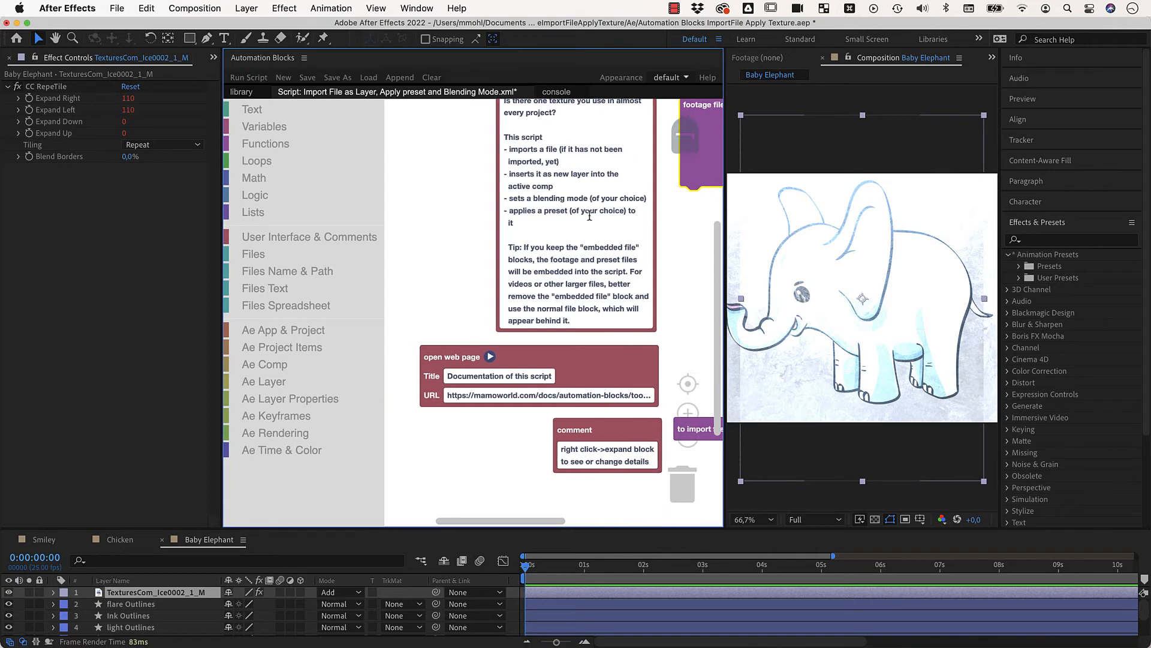
scroll(590, 171, "up", 2)
scroll(588, 317, "down", 4)
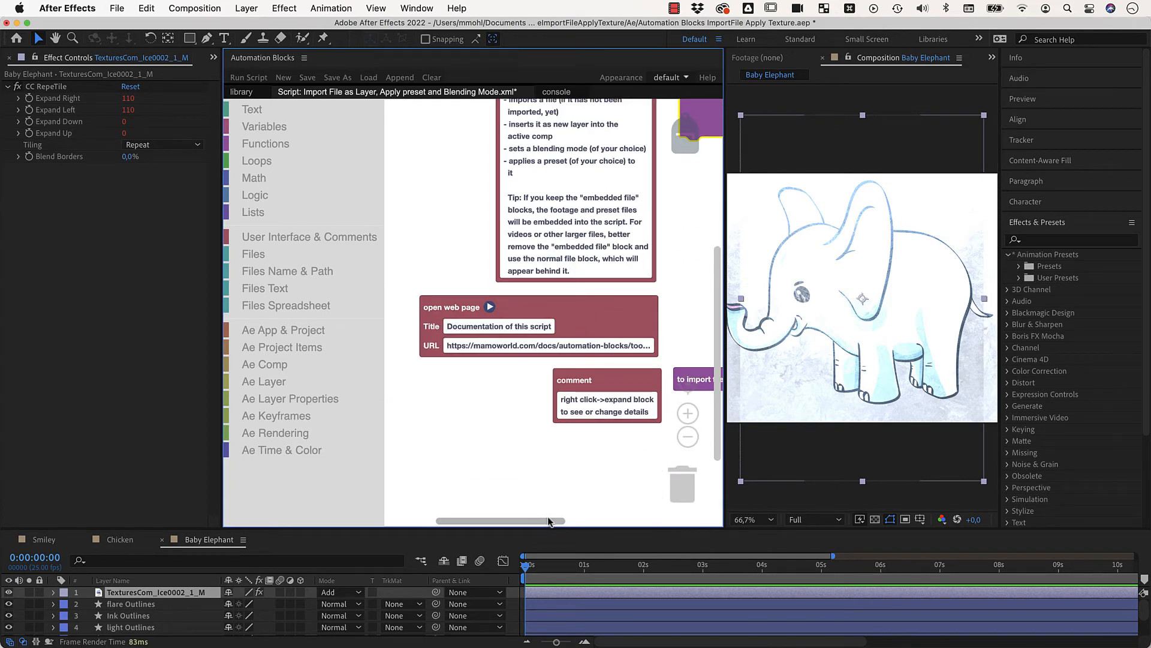
Expand the collapsed "to import file to new layer" function block to show all of its inner blocks.
left_click_drag(561, 520, 622, 520)
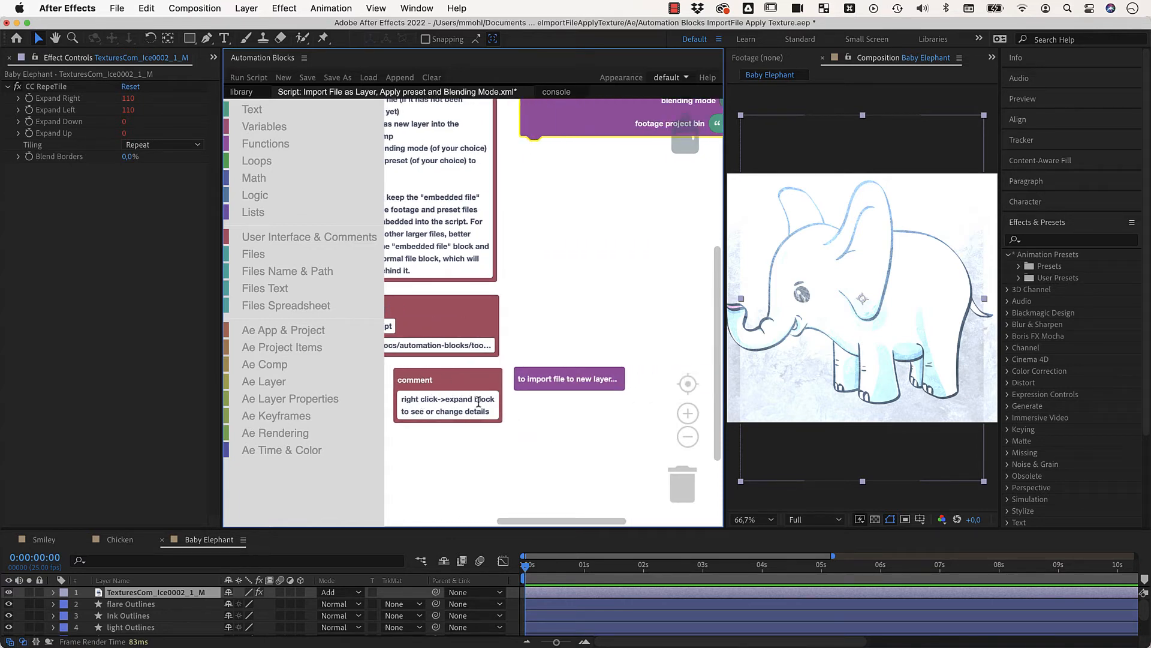
right_click(572, 378)
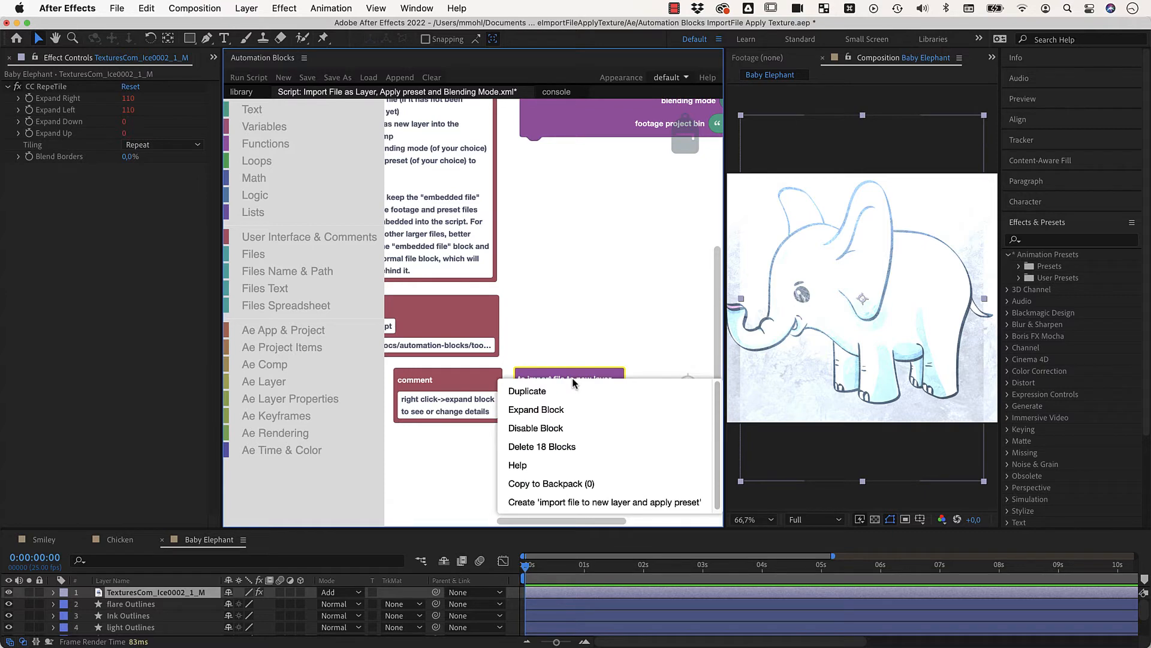
left_click(570, 411)
left_click_drag(559, 521, 603, 523)
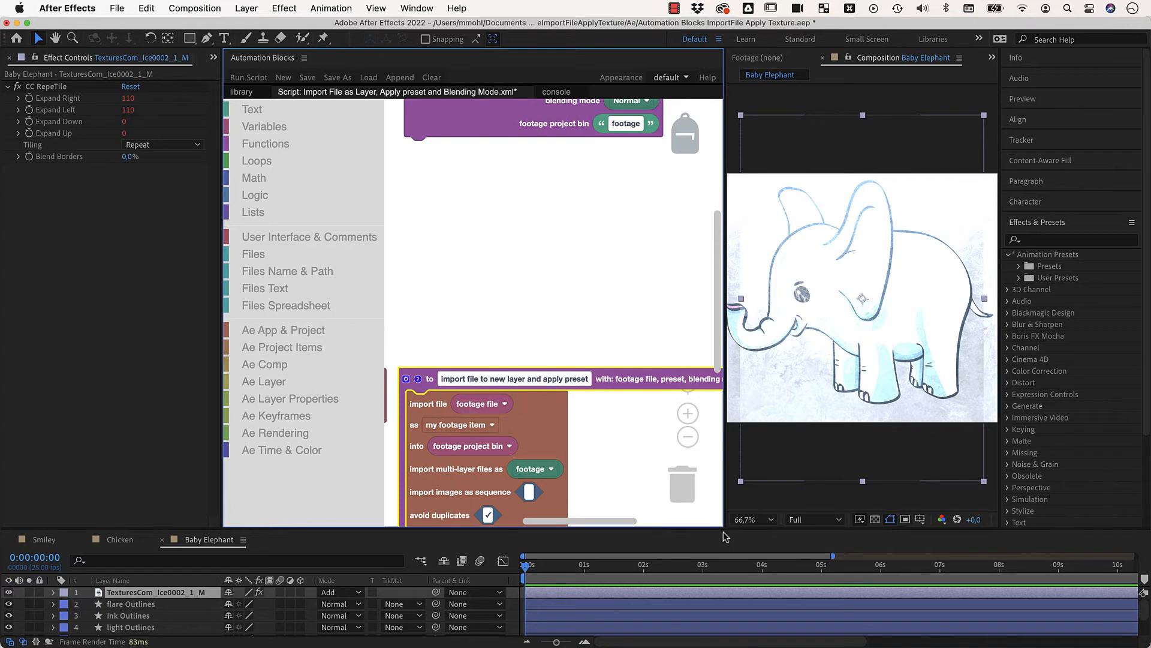
scroll(688, 489, "down", 7)
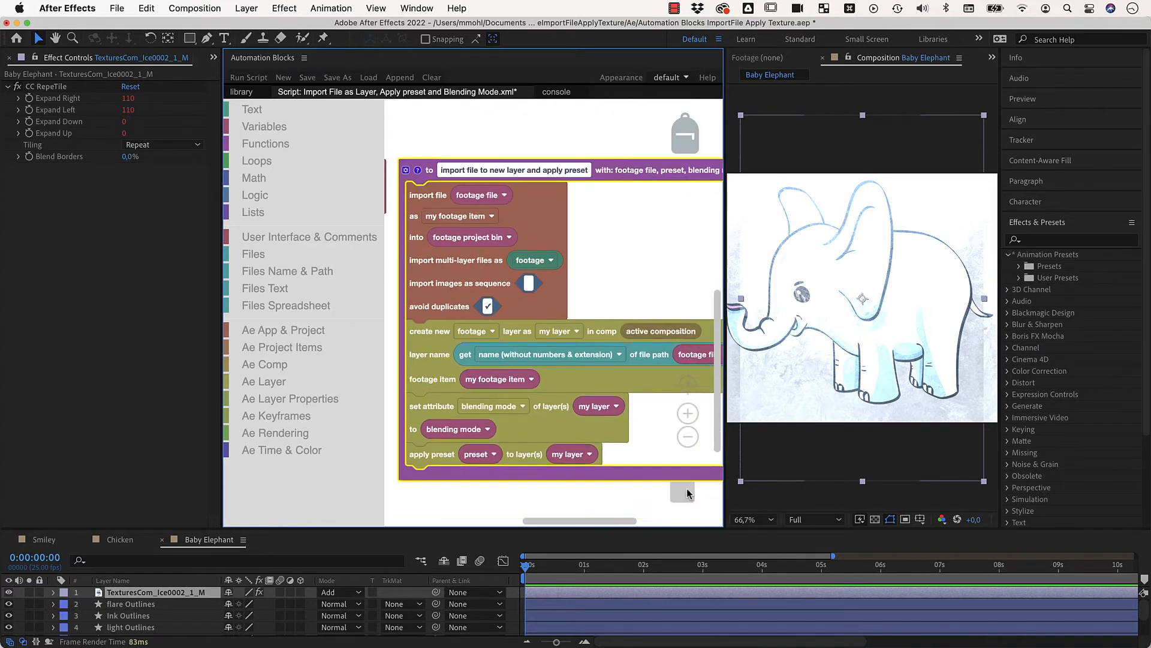
Examine the function's import file, create new footage layer and set attribute blending mode blocks in turn.
left_click(423, 197)
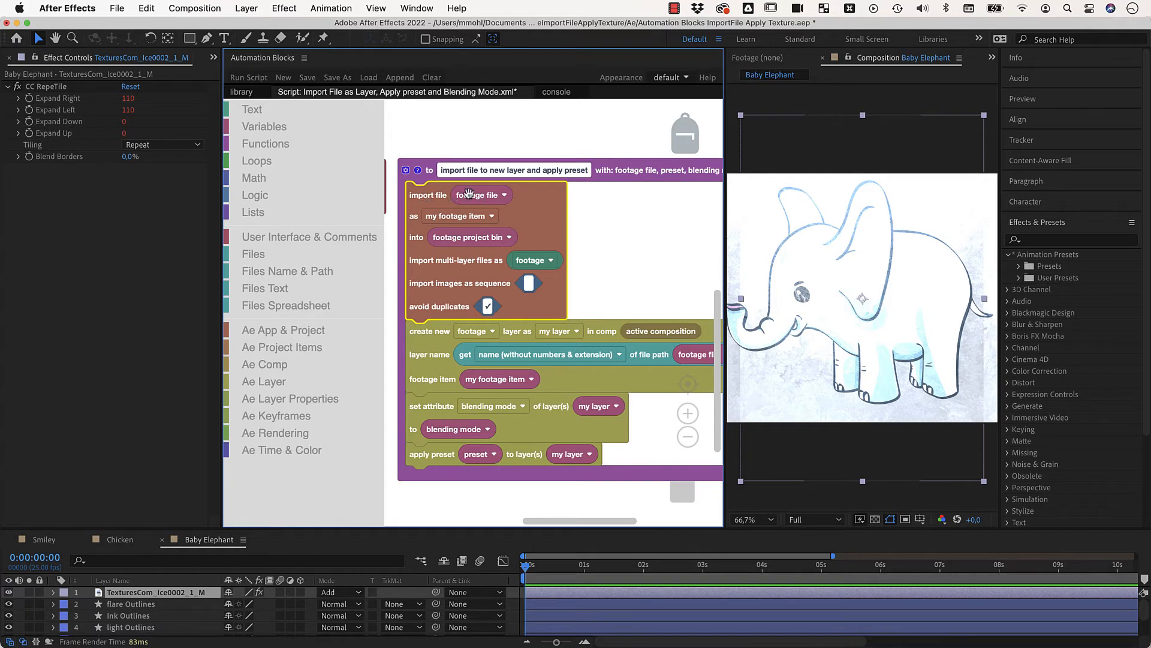
left_click(429, 335)
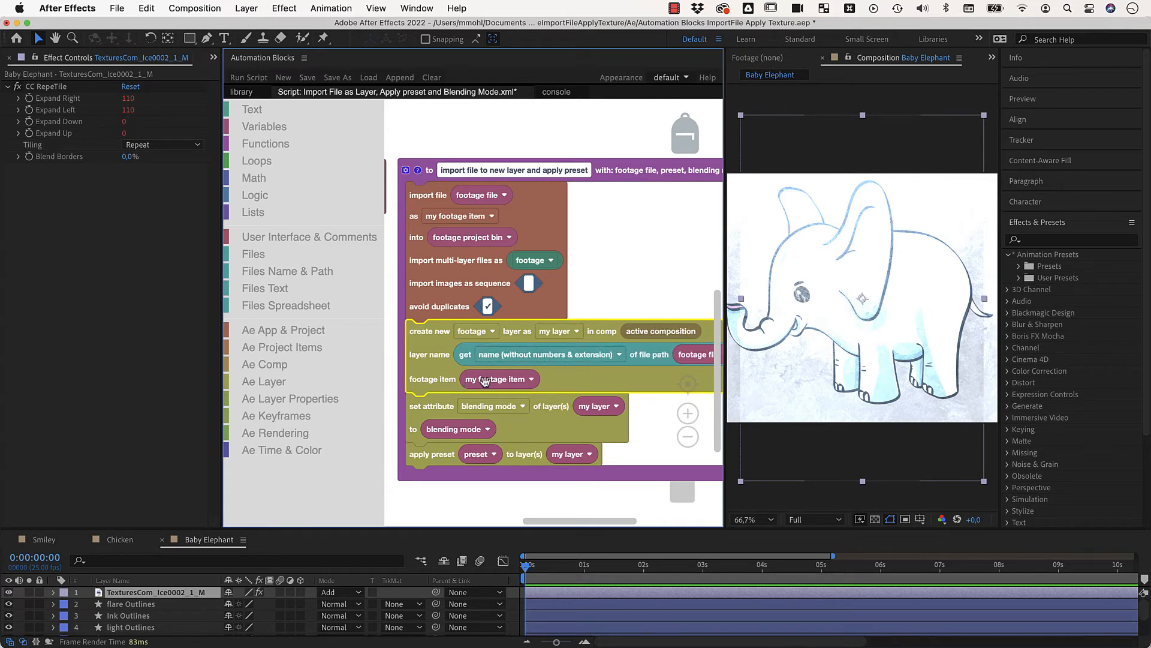
left_click(455, 408)
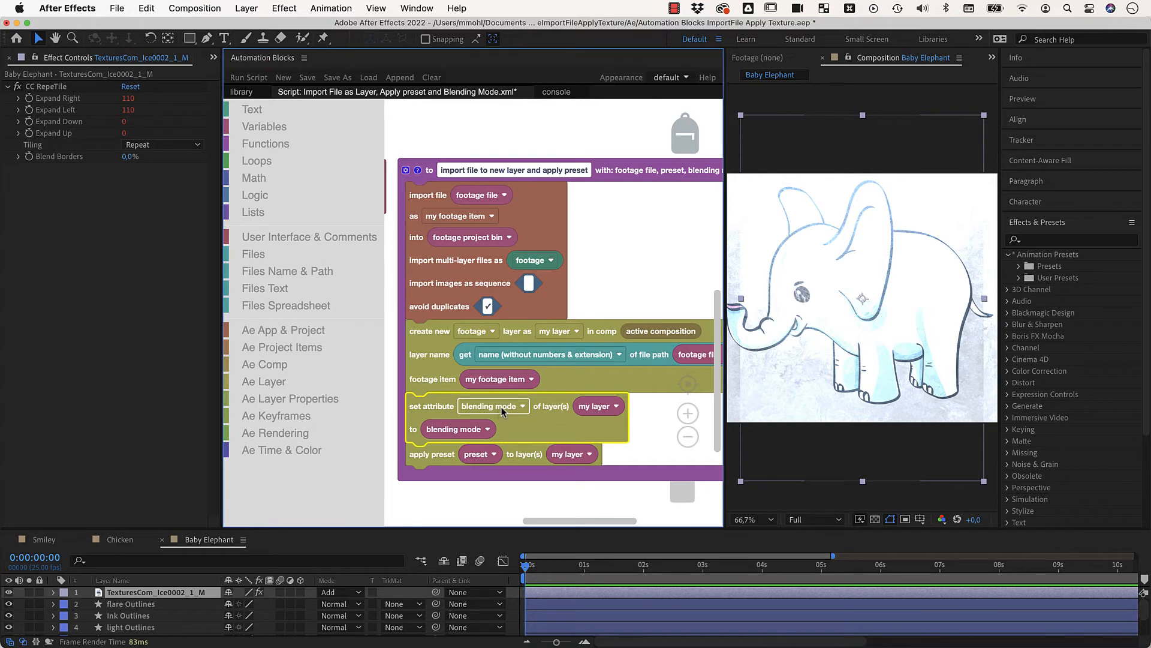
Disable the apply preset block at the end of the import function.
left_click(439, 458)
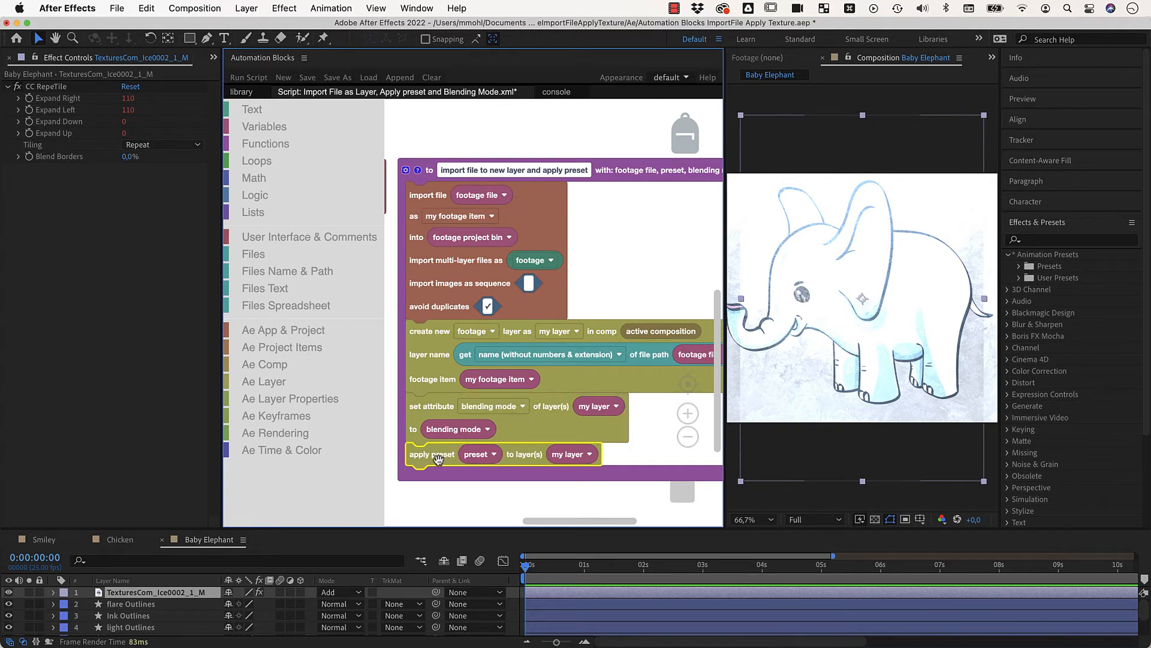
right_click(439, 459)
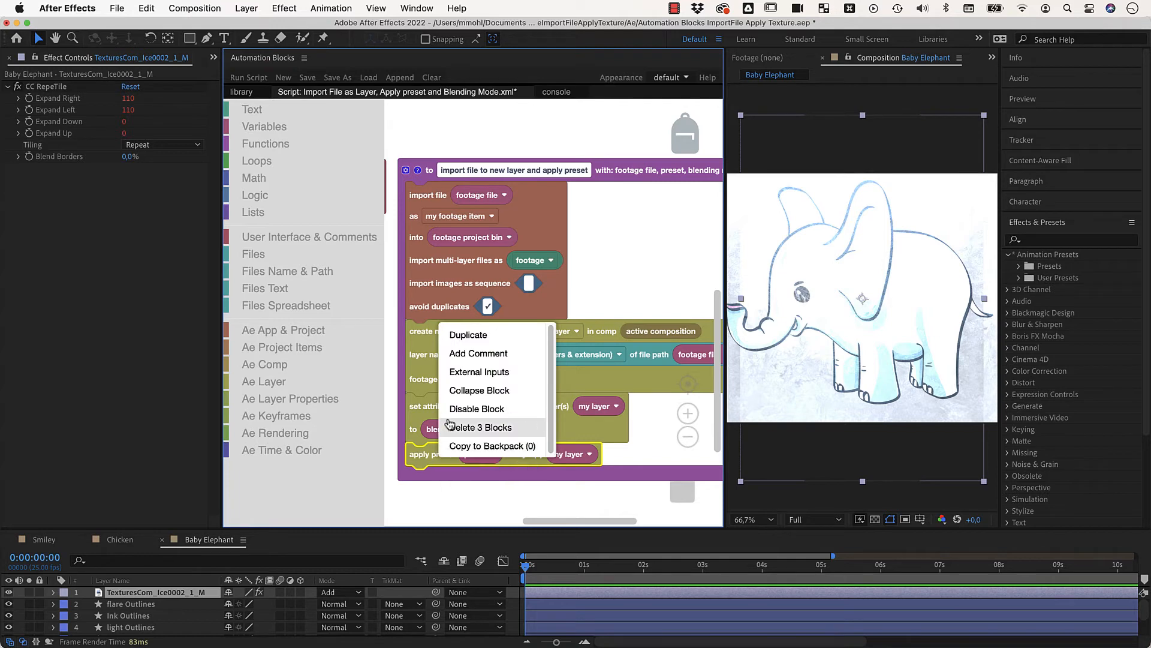
left_click(470, 408)
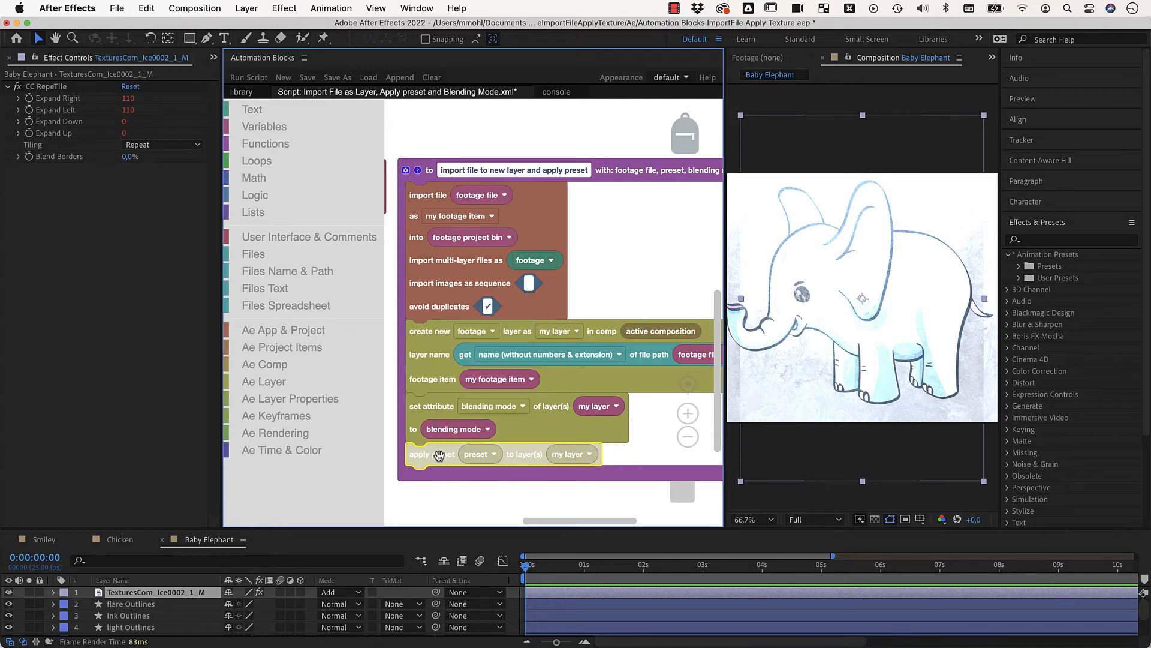
Duplicate the set attribute blending mode block and attach the copy directly beneath the original inside the import function.
left_click(446, 406)
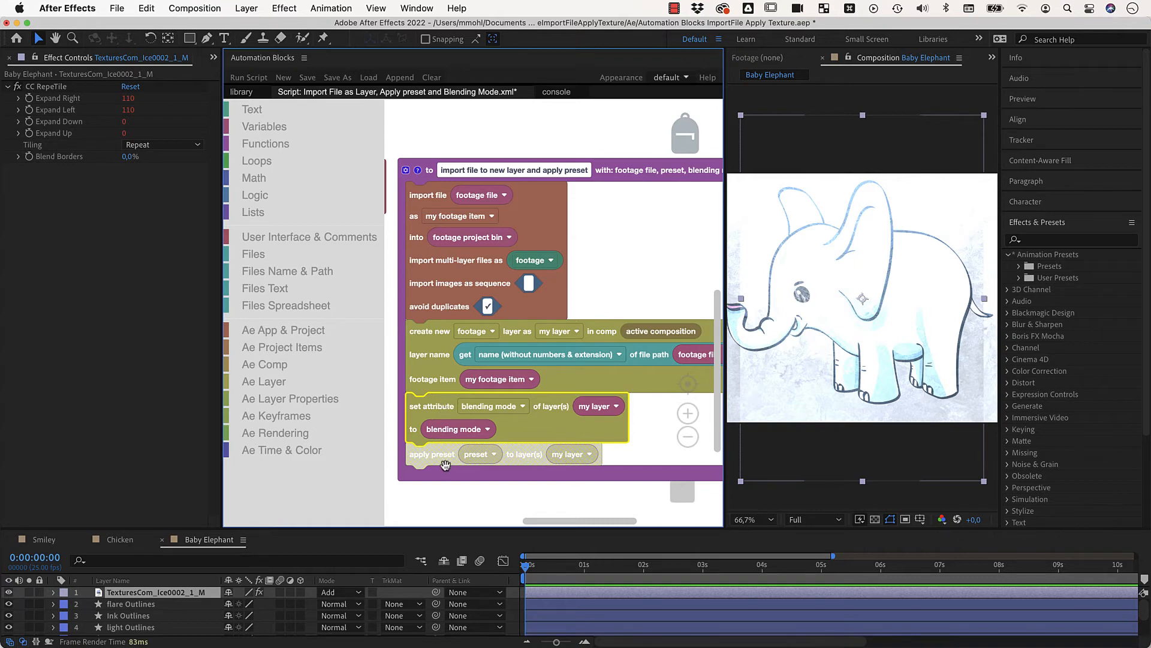
right_click(443, 406)
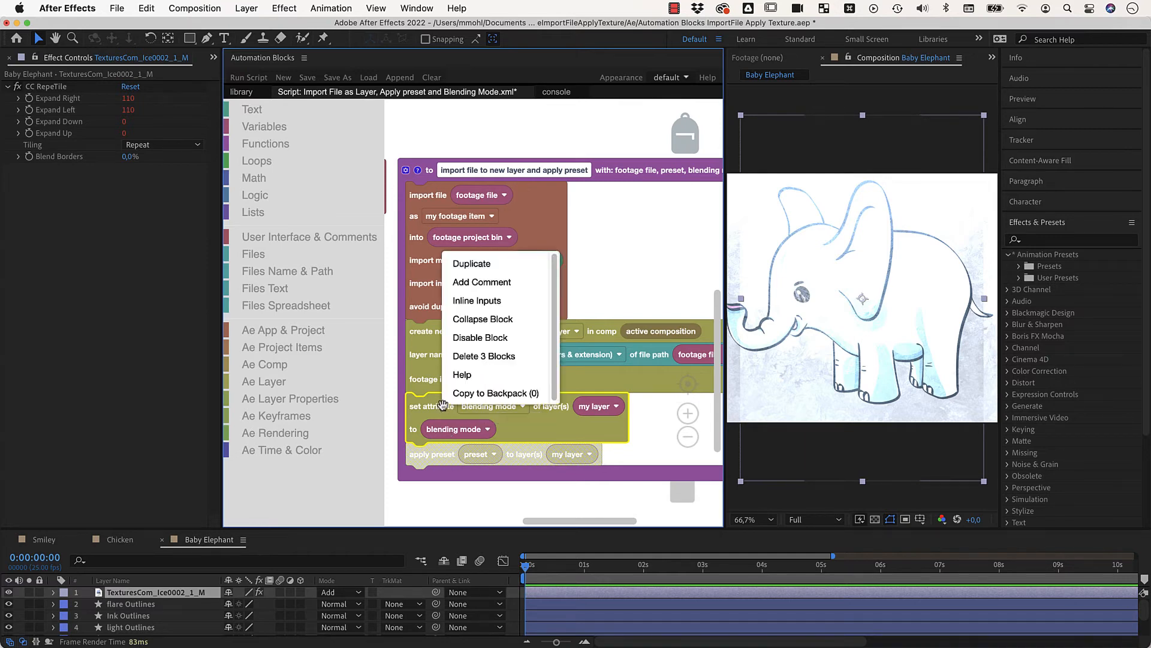
left_click(476, 265)
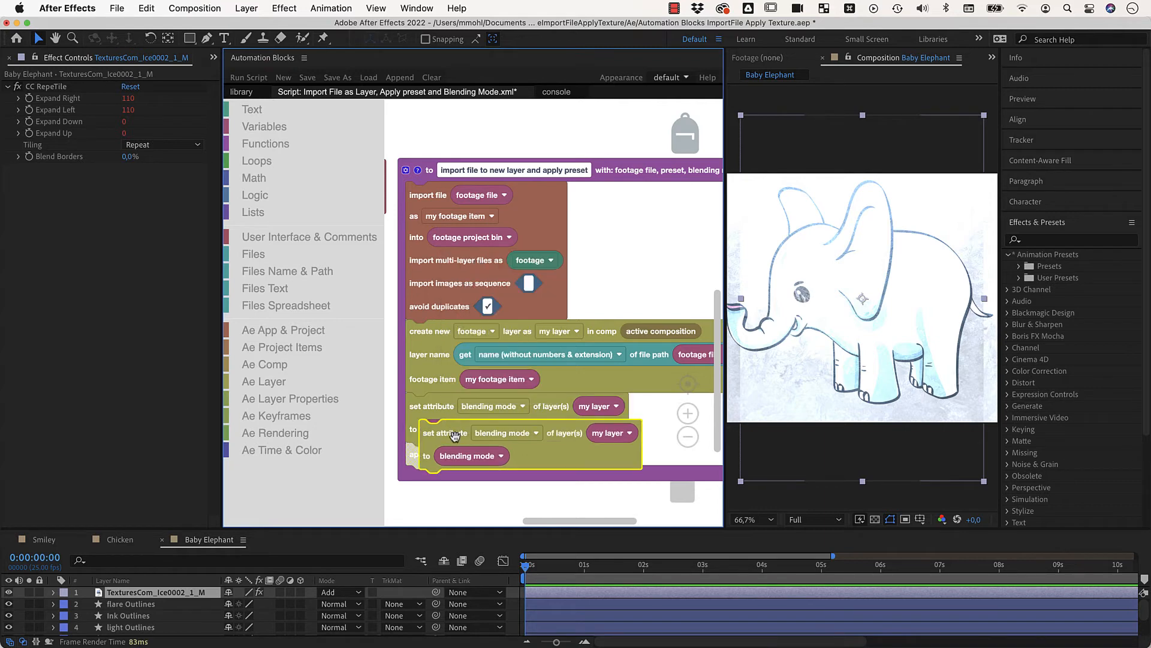
mouse_move(454, 437)
left_mouse_down()
mouse_move(445, 474)
mouse_move(444, 454)
left_mouse_up()
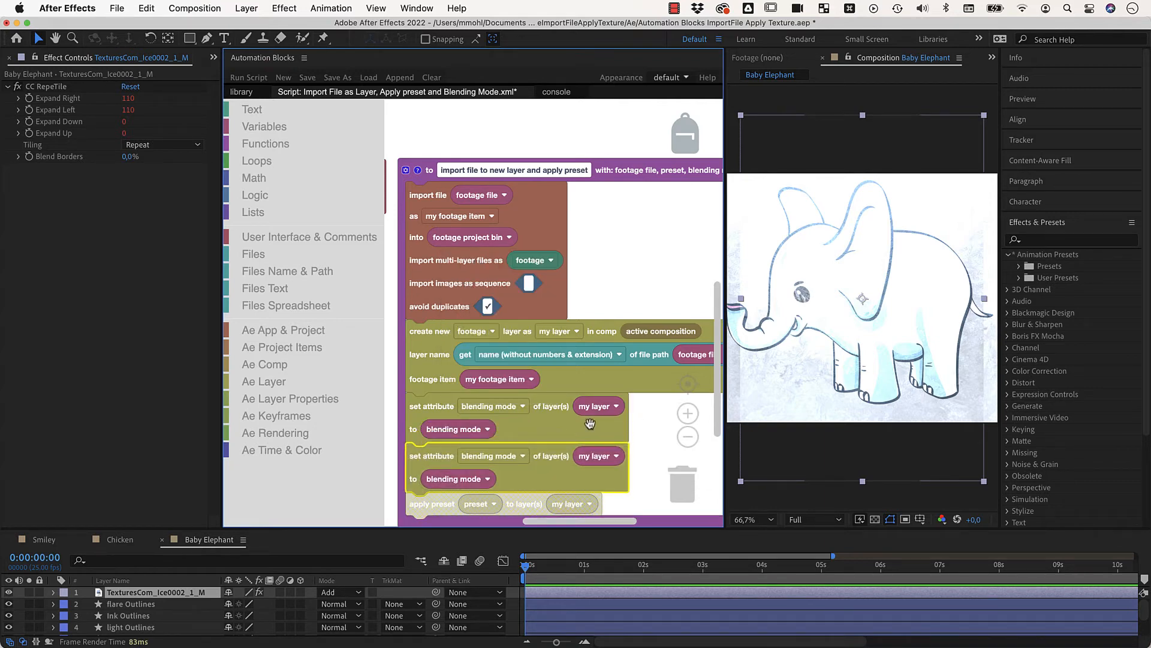
Change the attribute of the duplicated set attribute block to name.
left_click(518, 456)
scroll(487, 373, "down", 5)
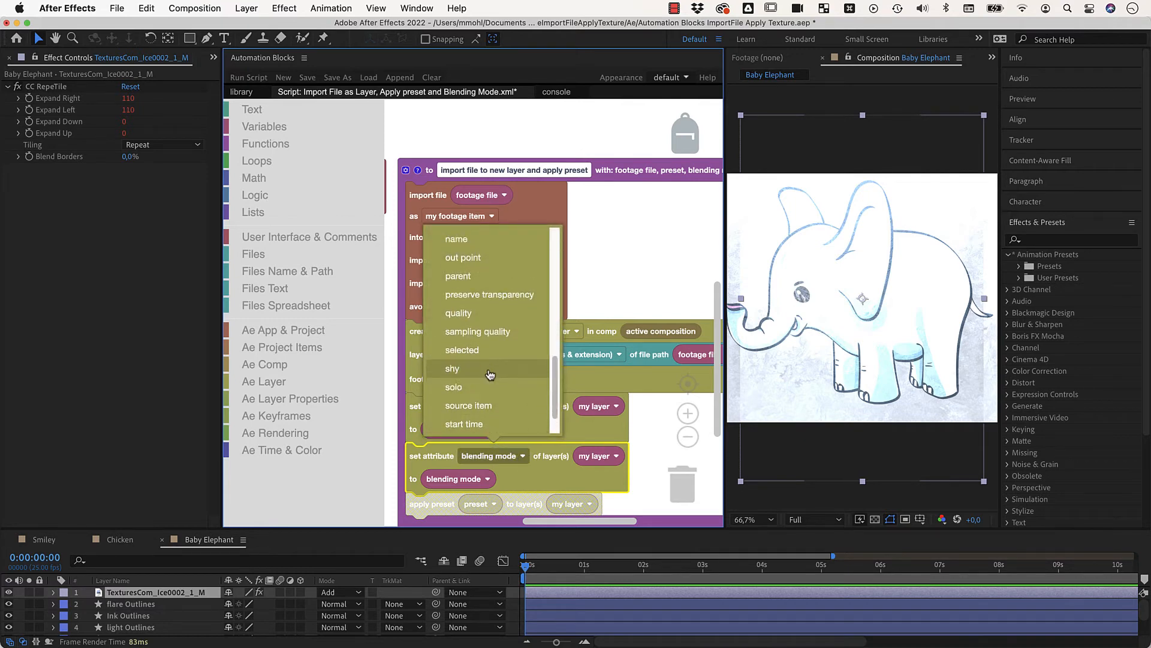
scroll(487, 374, "up", 3)
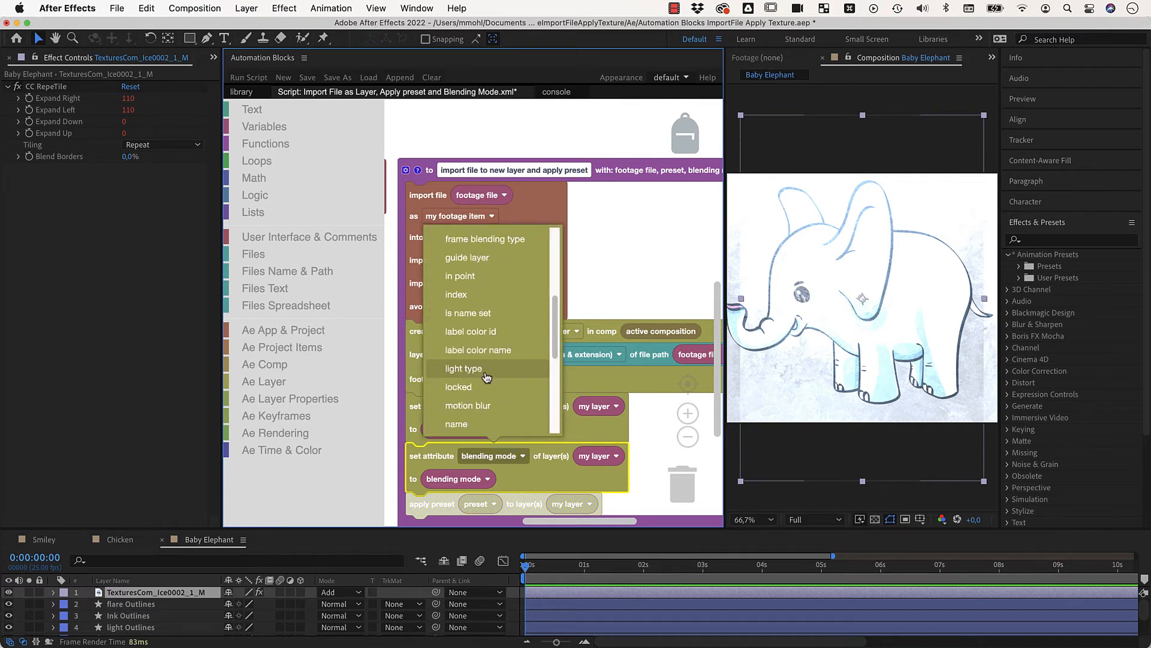
scroll(486, 376, "down", 1)
left_click(489, 408)
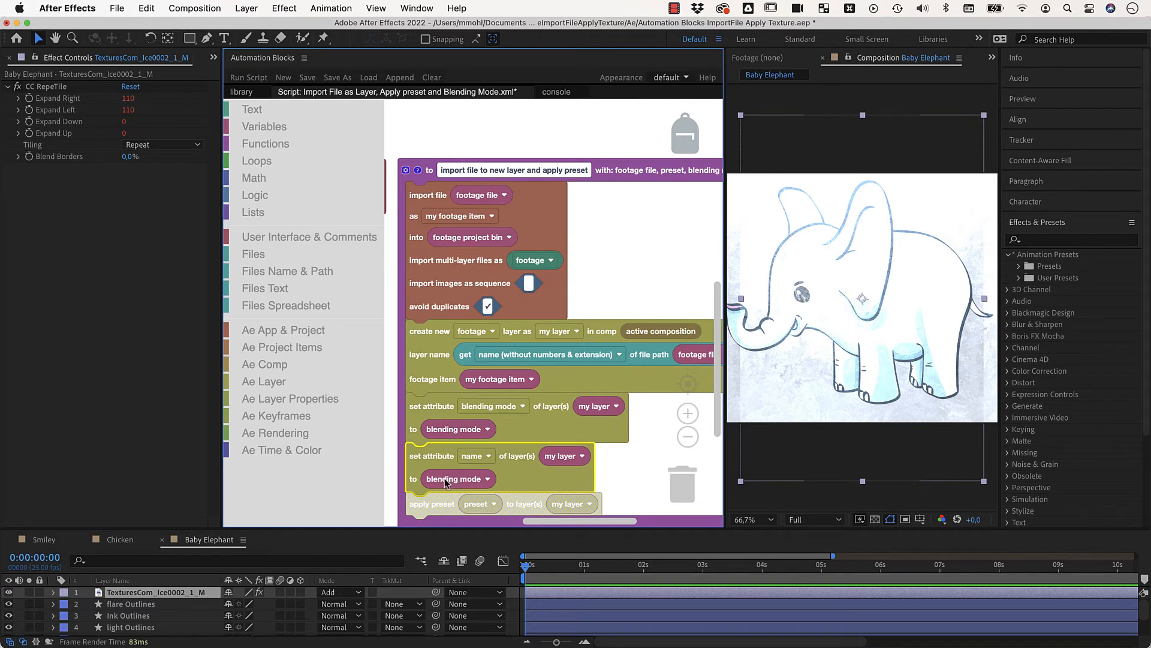
Delete the blending mode variable from the name attribute block and enter "my texture" as its text value.
left_click_drag(445, 482, 690, 473)
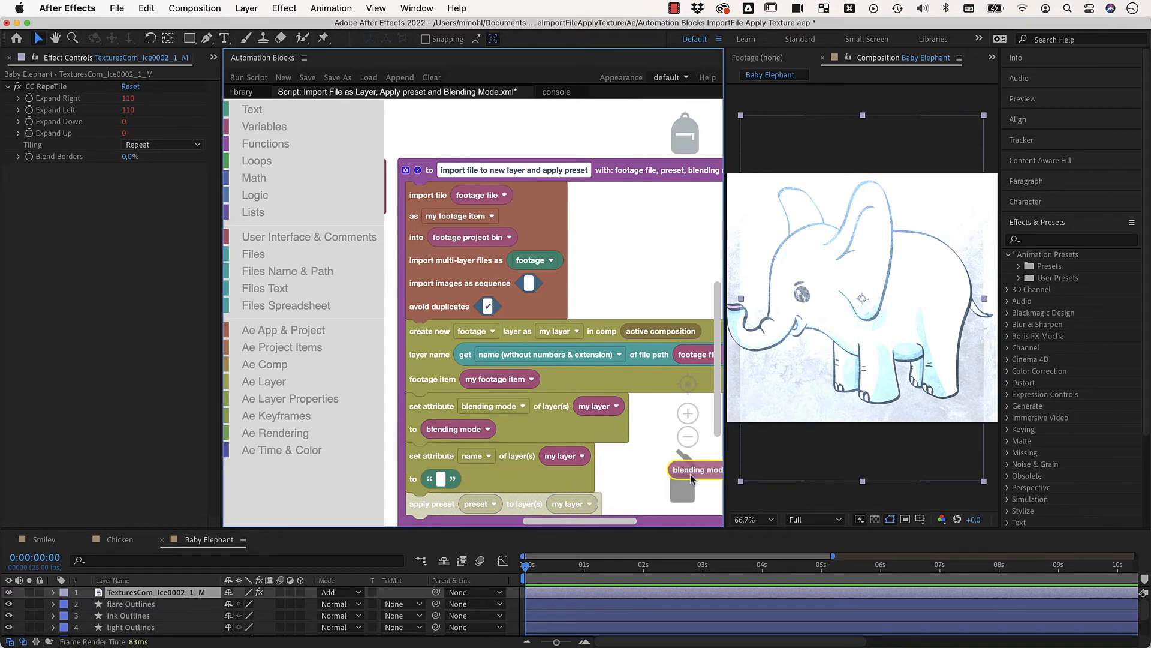
left_click(443, 481)
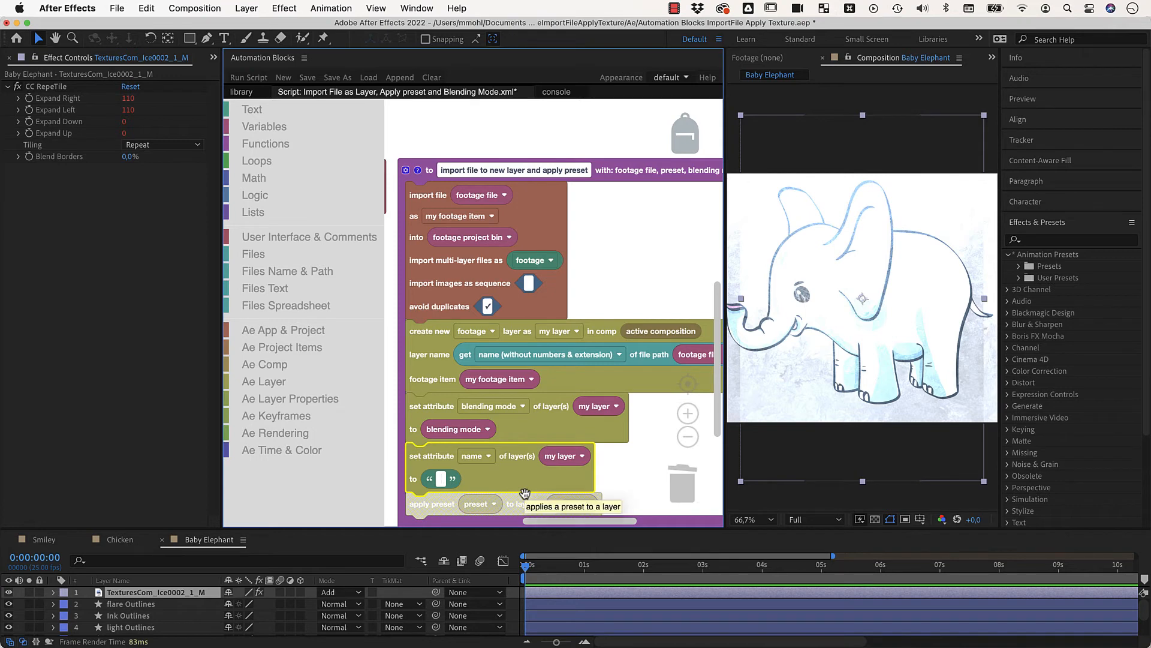
type("my texture")
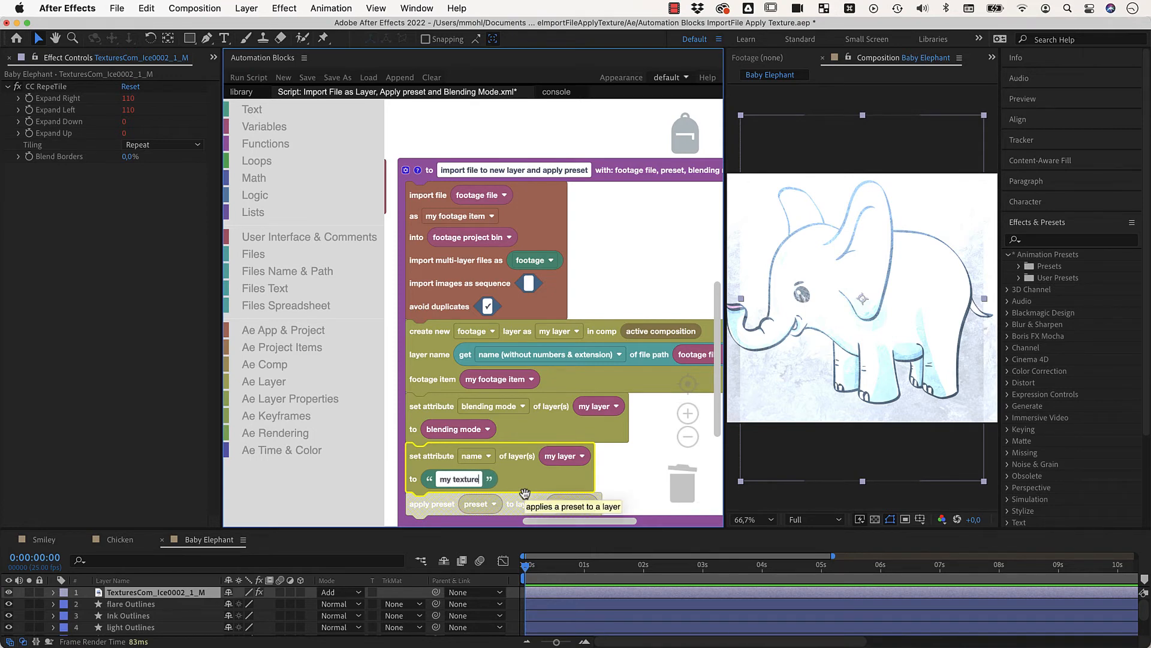
left_click(440, 160)
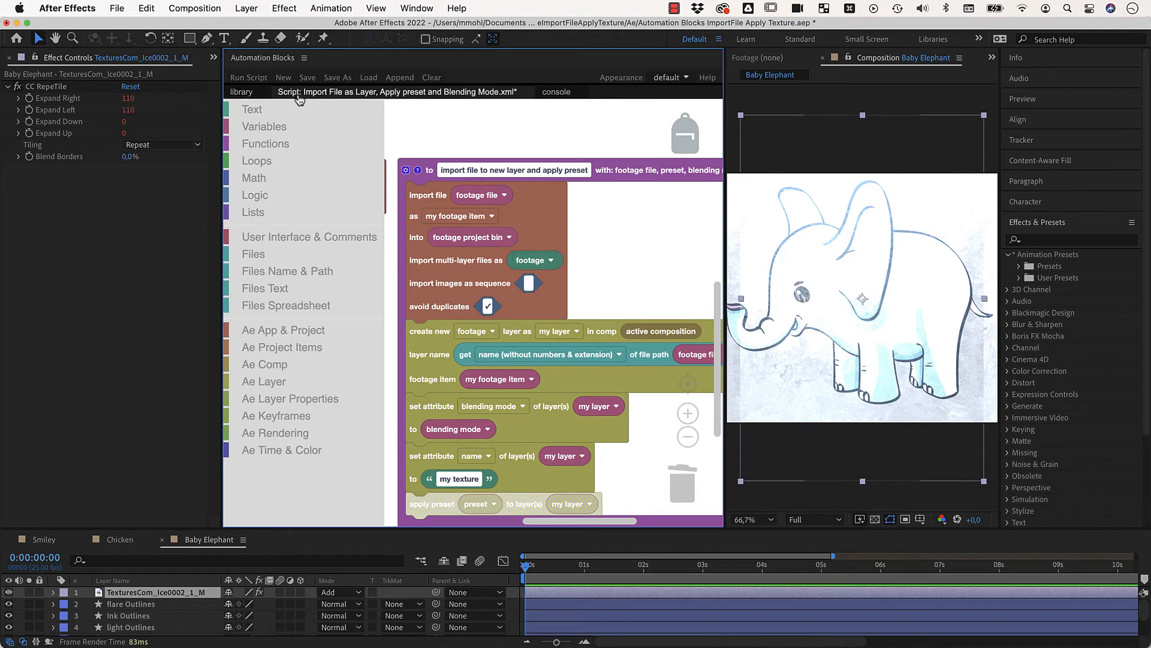
Run the script on the Baby Elephant composition, and inspect the imported texture layer and the import block's inputs.
left_click(248, 77)
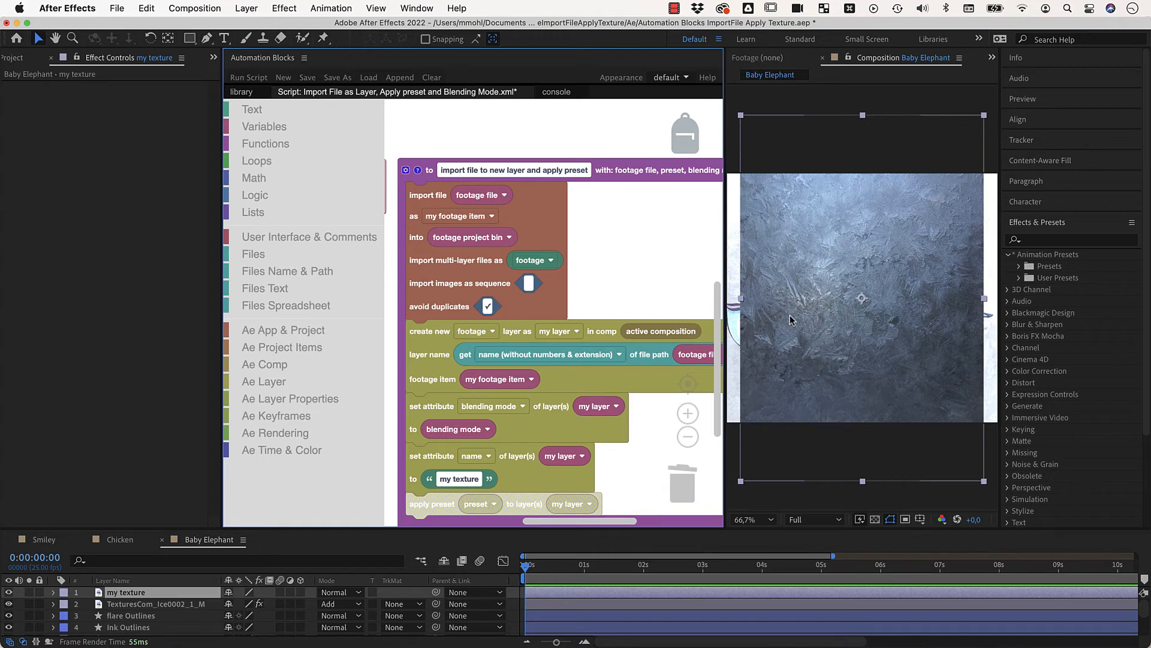
scroll(526, 329, "up", 10)
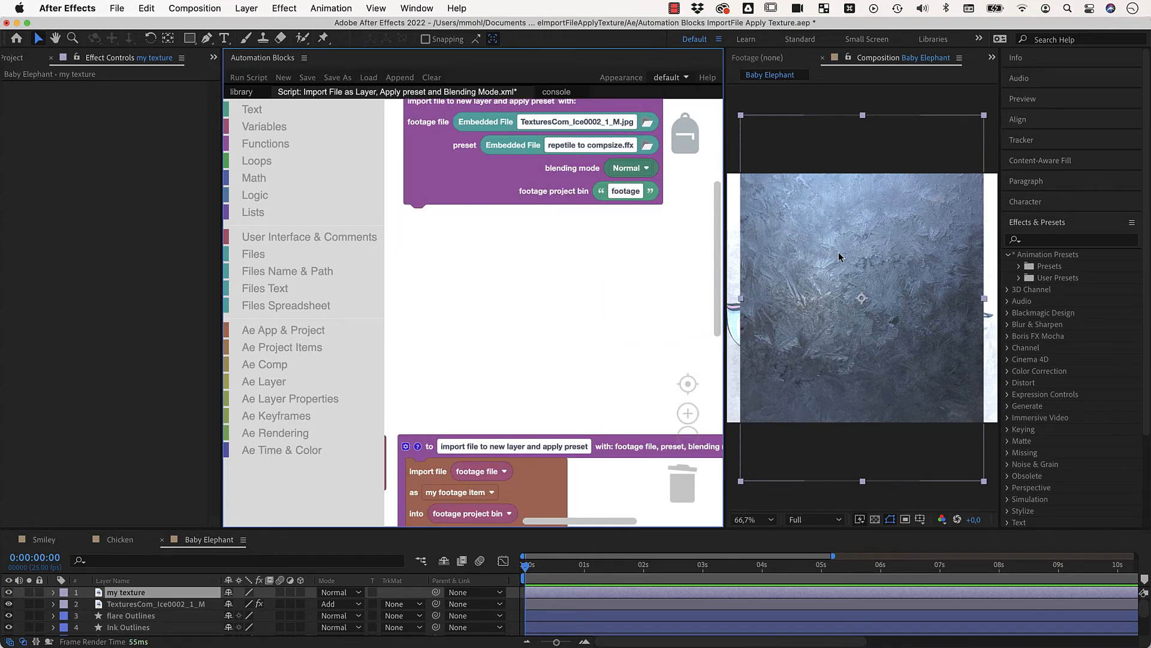
left_click(124, 602)
left_click(126, 592)
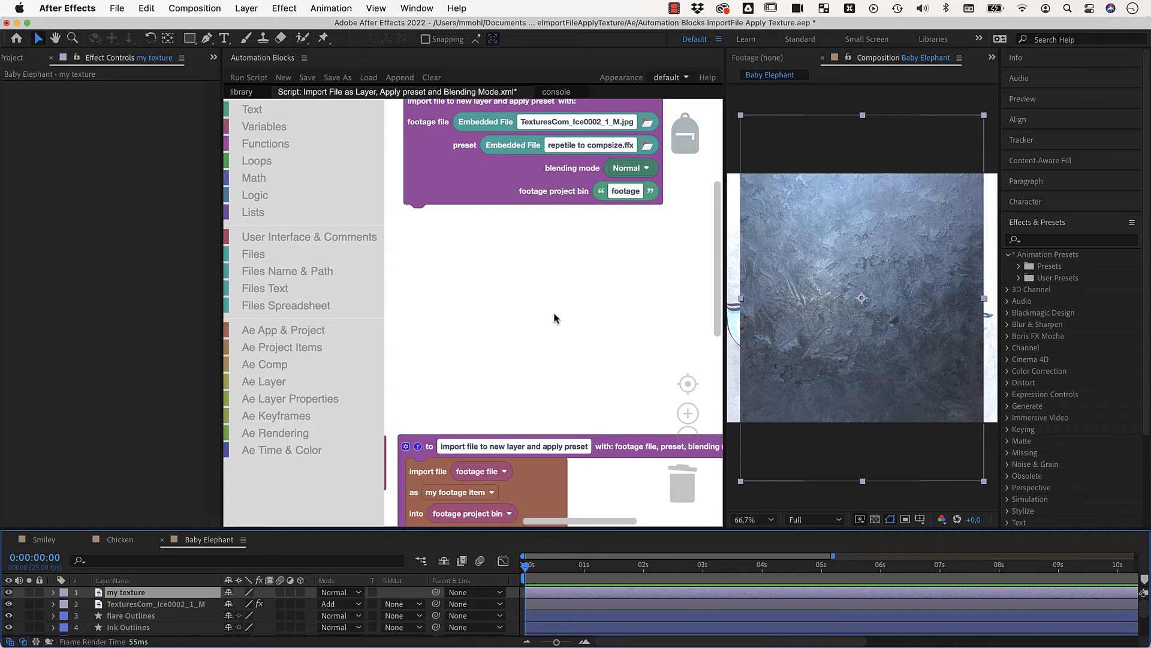
scroll(554, 317, "up", 5)
scroll(552, 319, "down", 3)
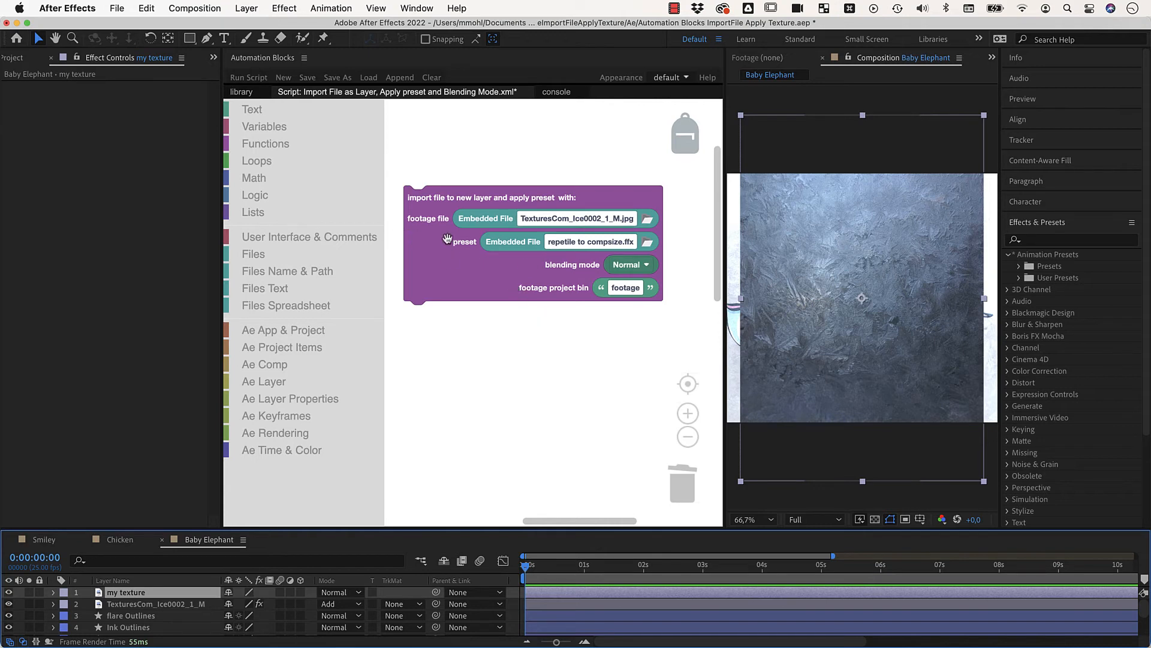
View the script's Save As dialog without saving, and check the example templates in the script library.
left_click(339, 76)
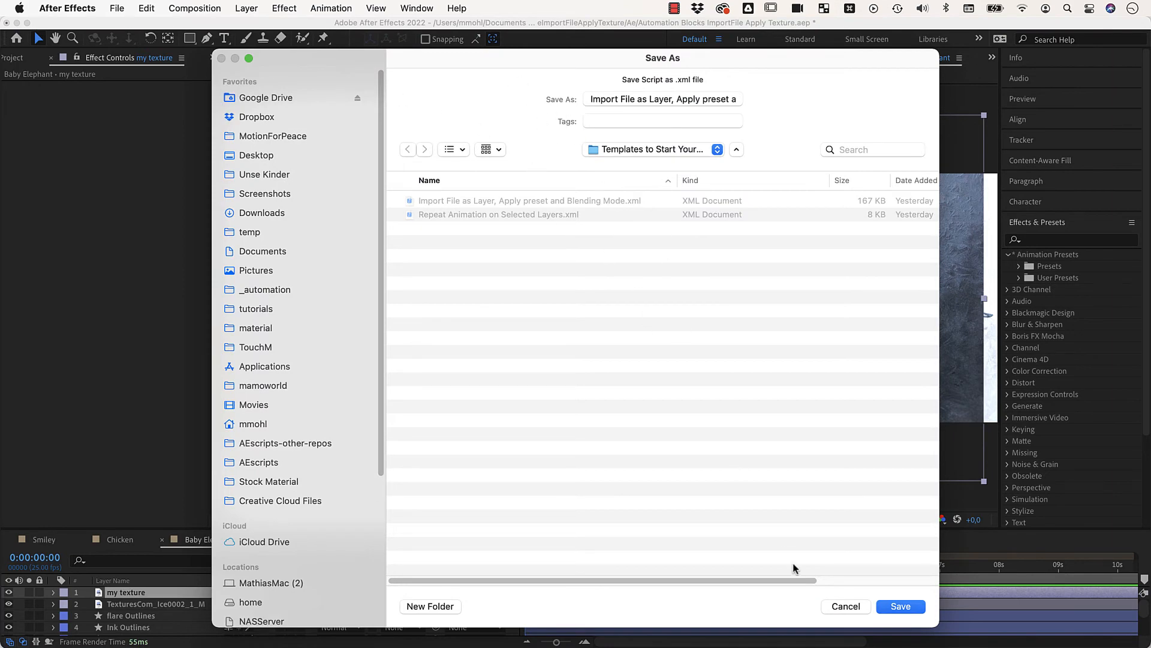
left_click(843, 606)
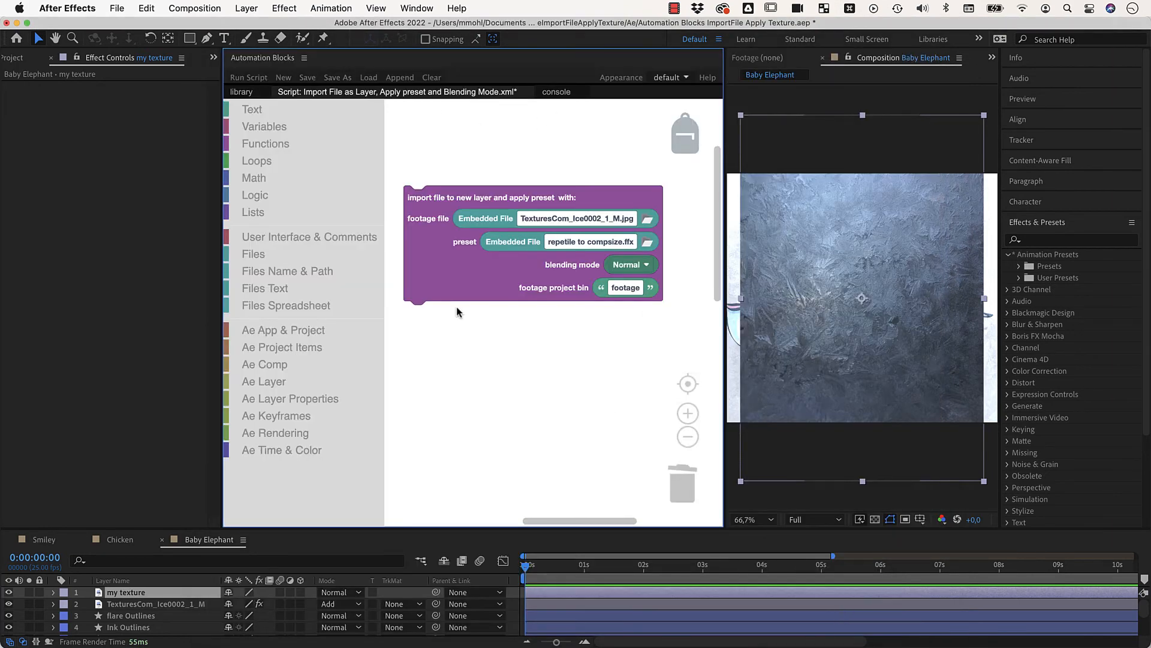
left_click(247, 93)
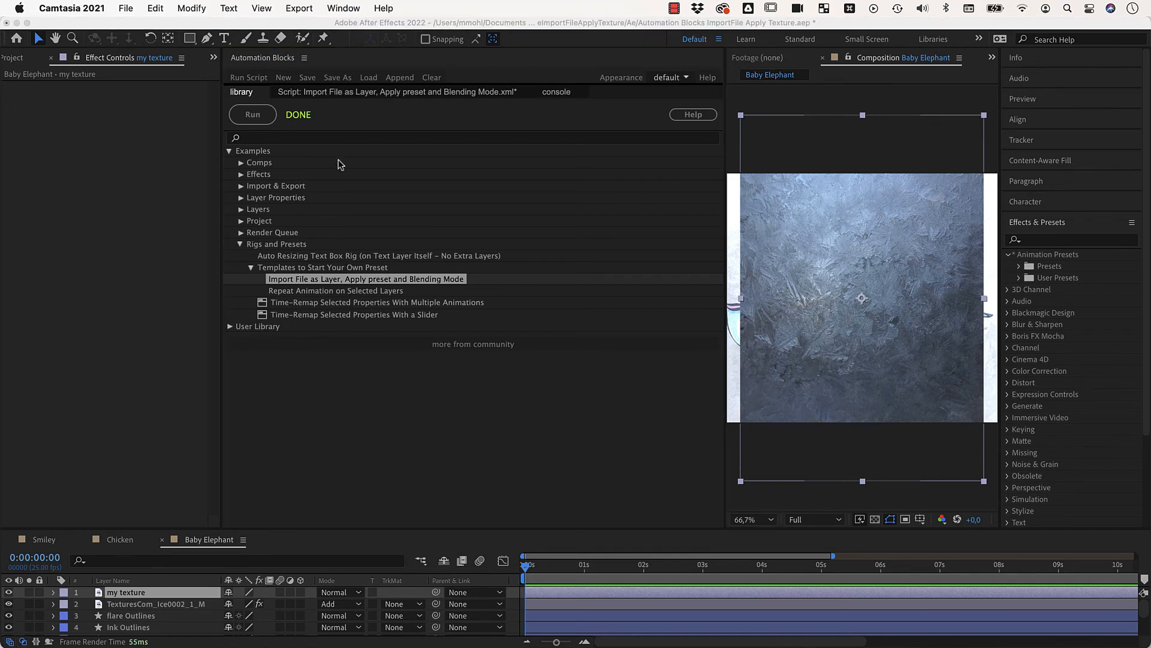
left_click(354, 94)
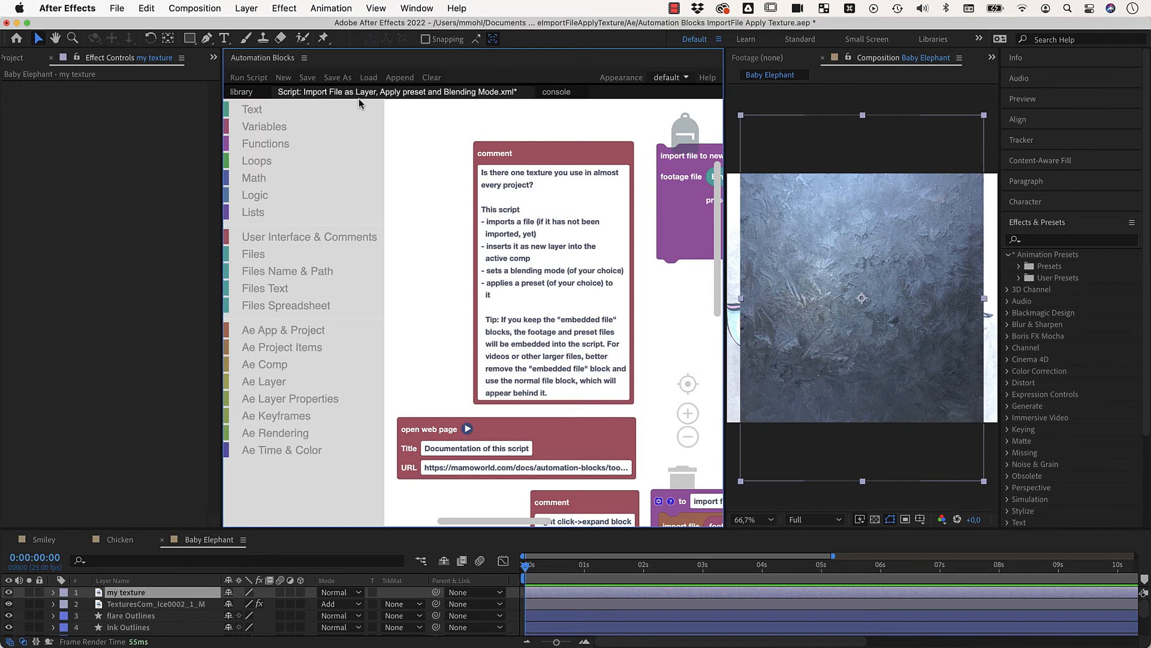
Detach the embedded texture file block from the footage file input to use the normal file block, and view the available Files blocks.
left_click_drag(473, 521, 555, 522)
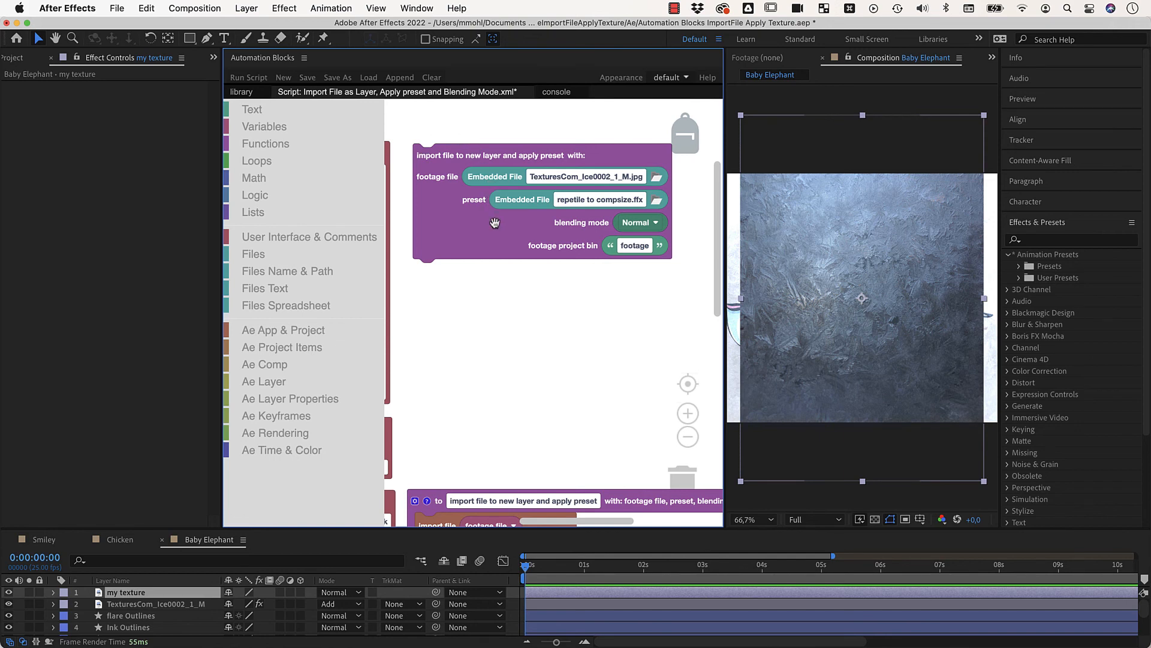
left_click(503, 179)
left_click_drag(502, 179, 495, 126)
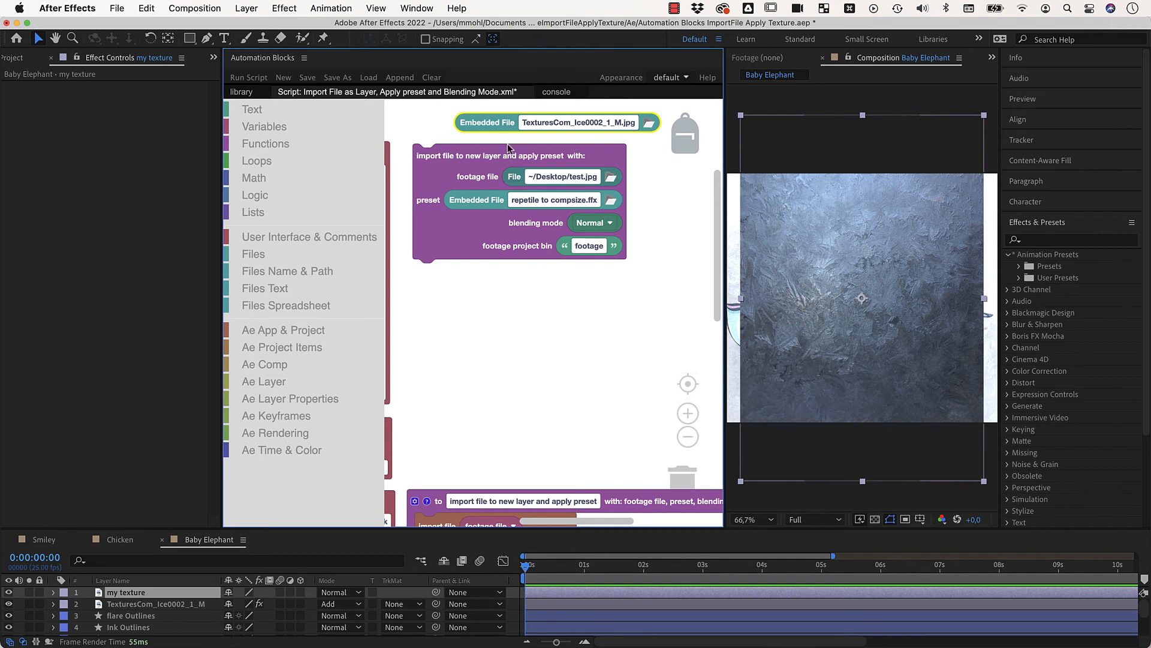
left_click(256, 255)
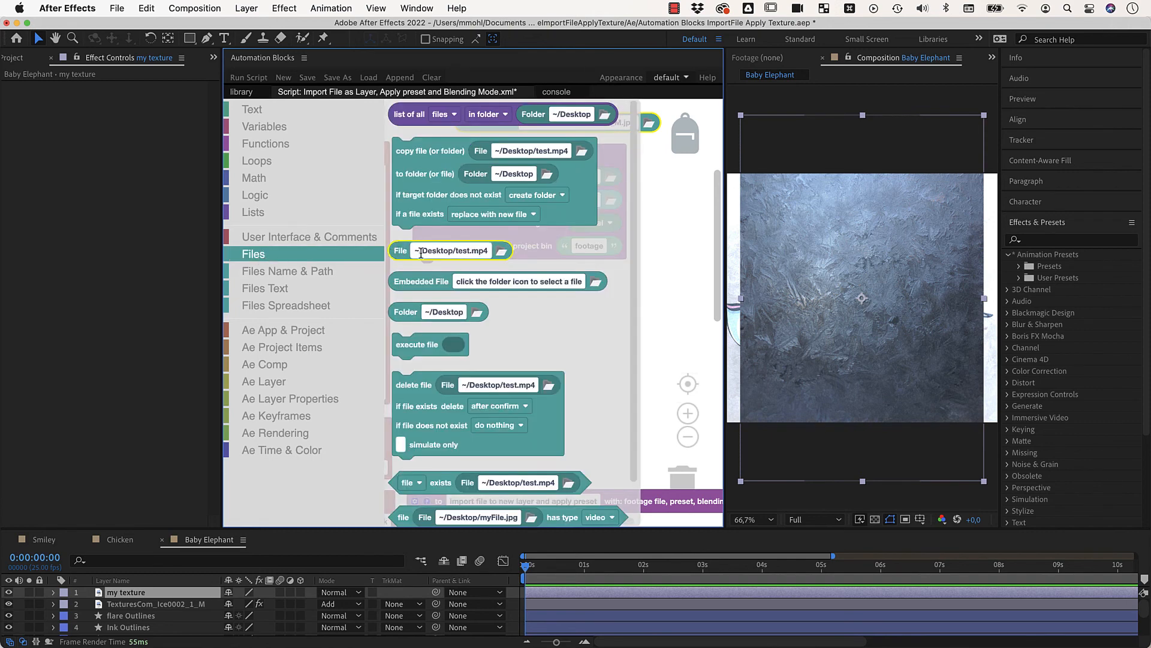
left_click(653, 279)
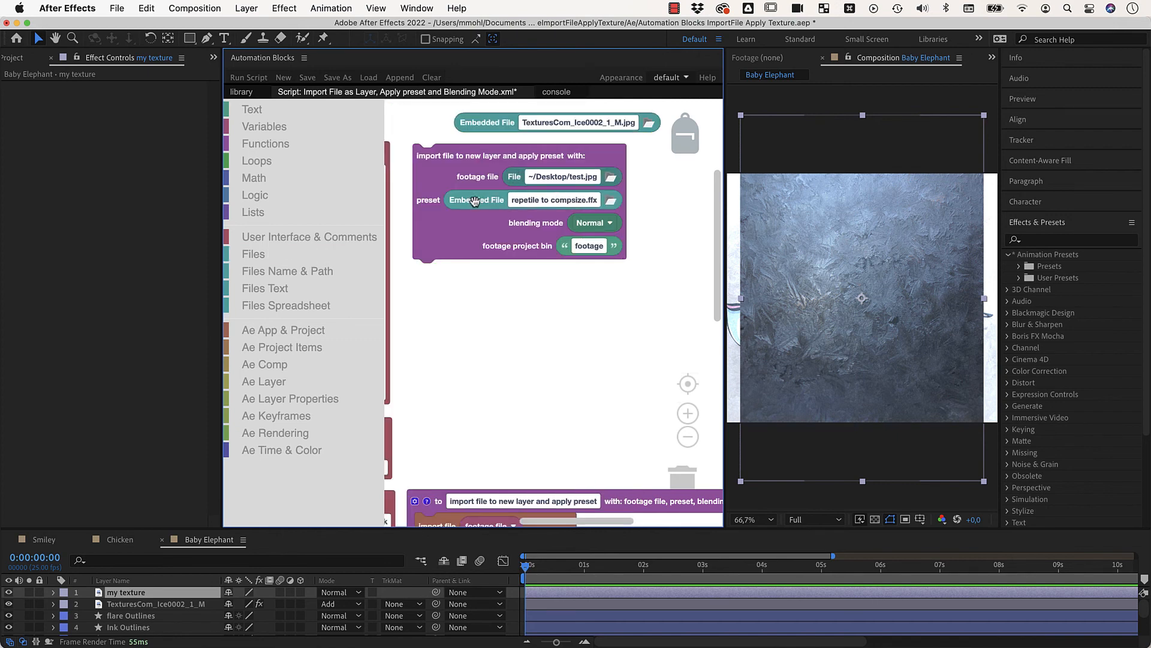
Detach the embedded file block from the preset input and remove both detached embedded file blocks from the workspace.
left_click_drag(474, 201, 494, 331)
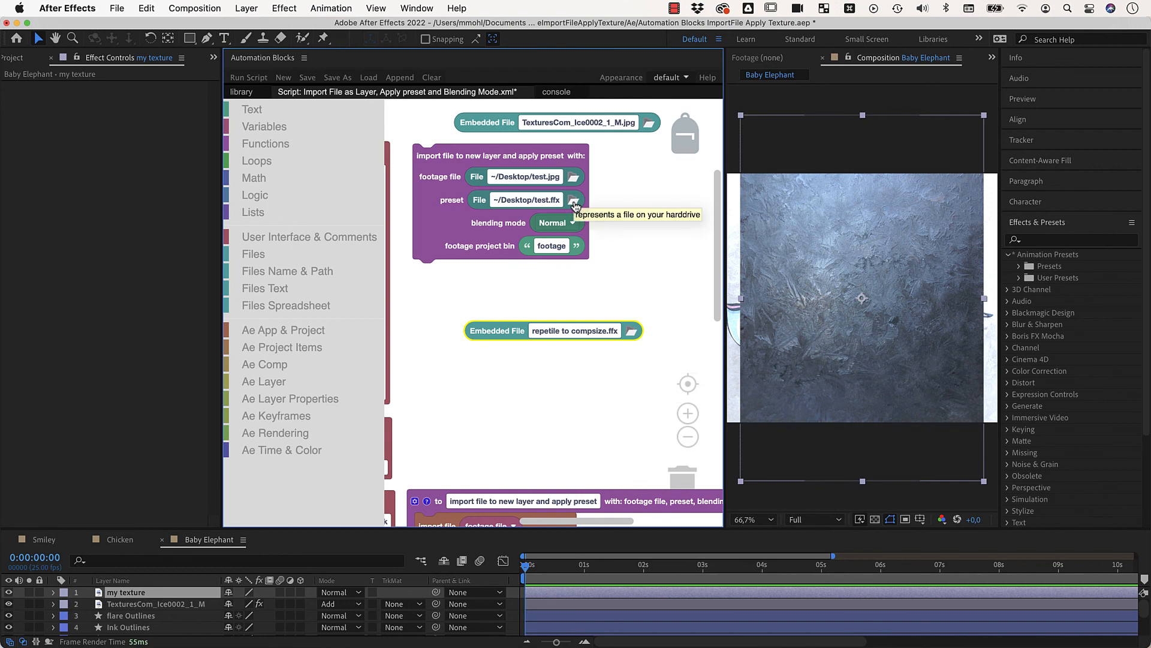
left_click_drag(495, 333, 501, 308)
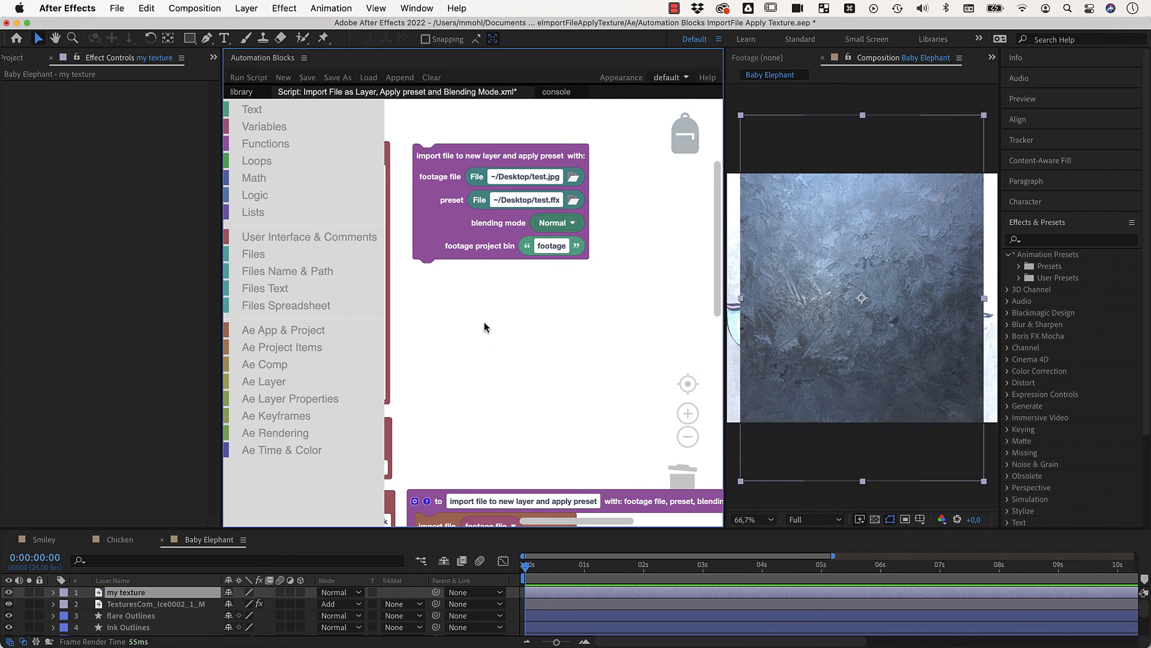
Open the script library.
left_click(242, 93)
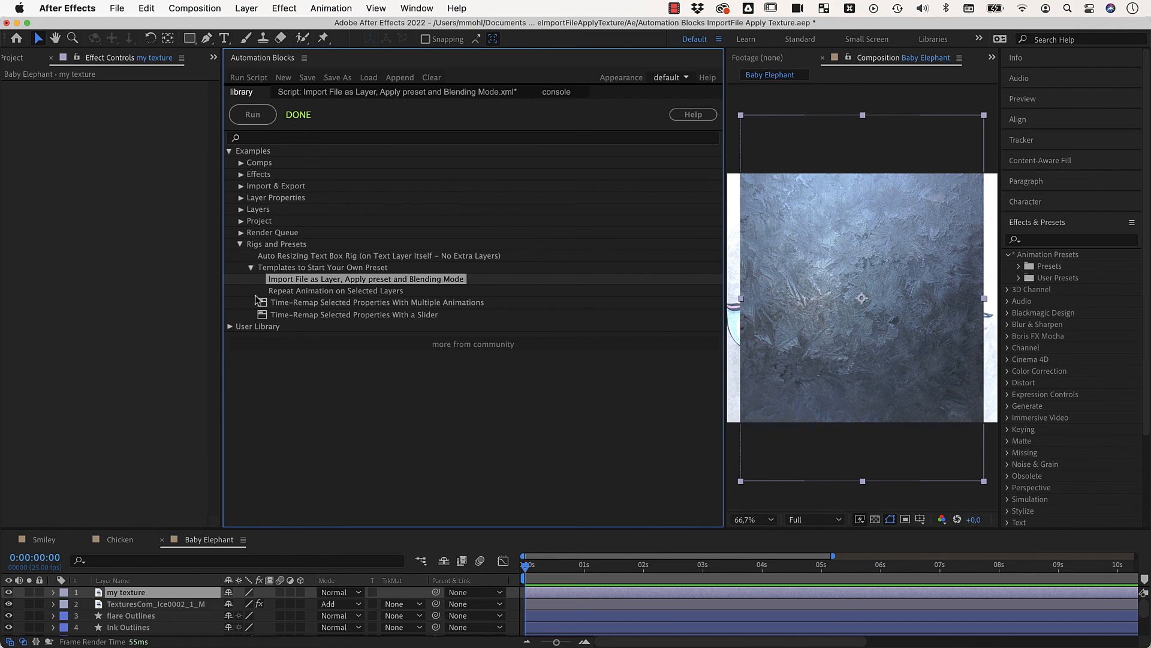